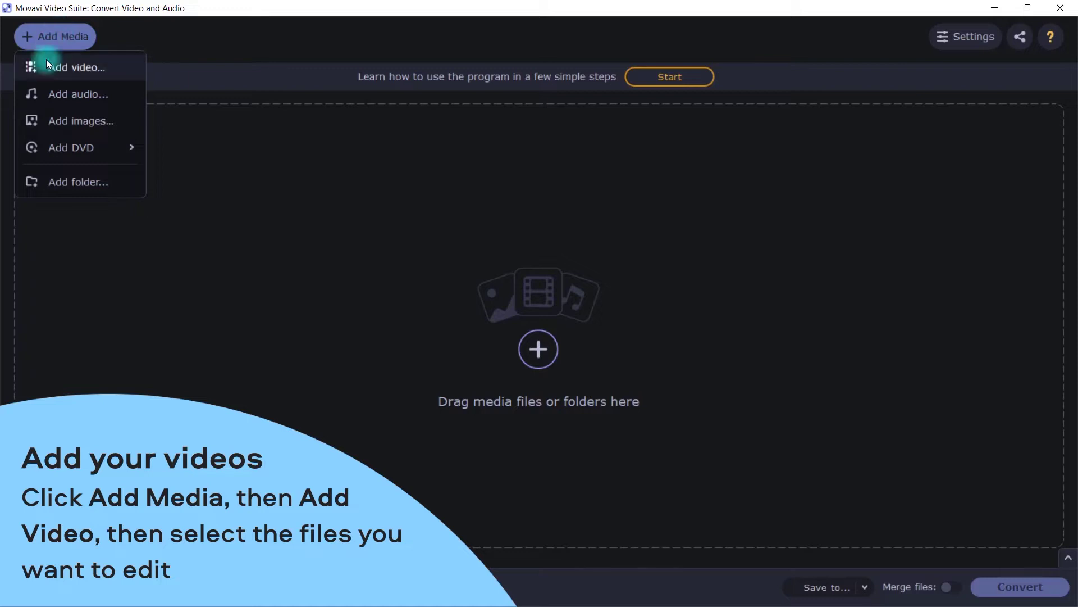
# Import the three videoblocks video files into the converter
pyautogui.click(76, 68)
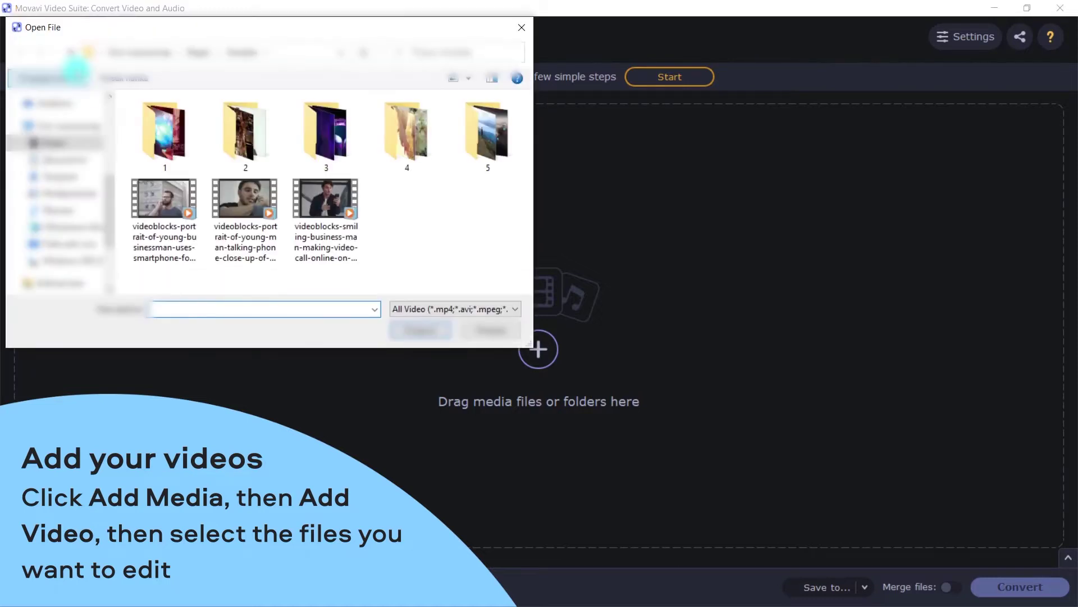
pyautogui.moveTo(431, 223); pyautogui.dragTo(165, 242)
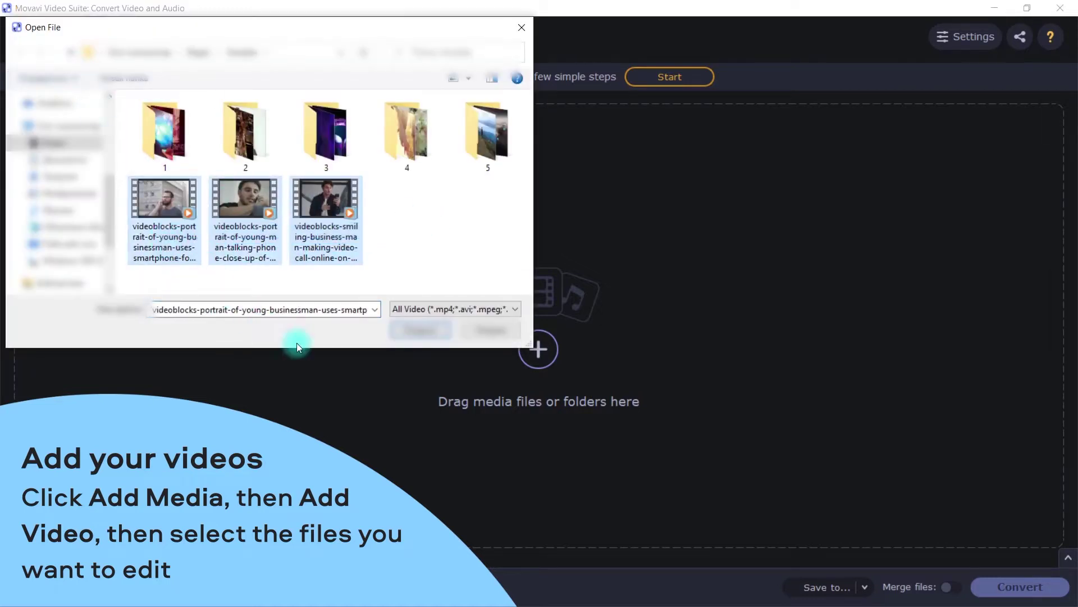
pyautogui.click(430, 331)
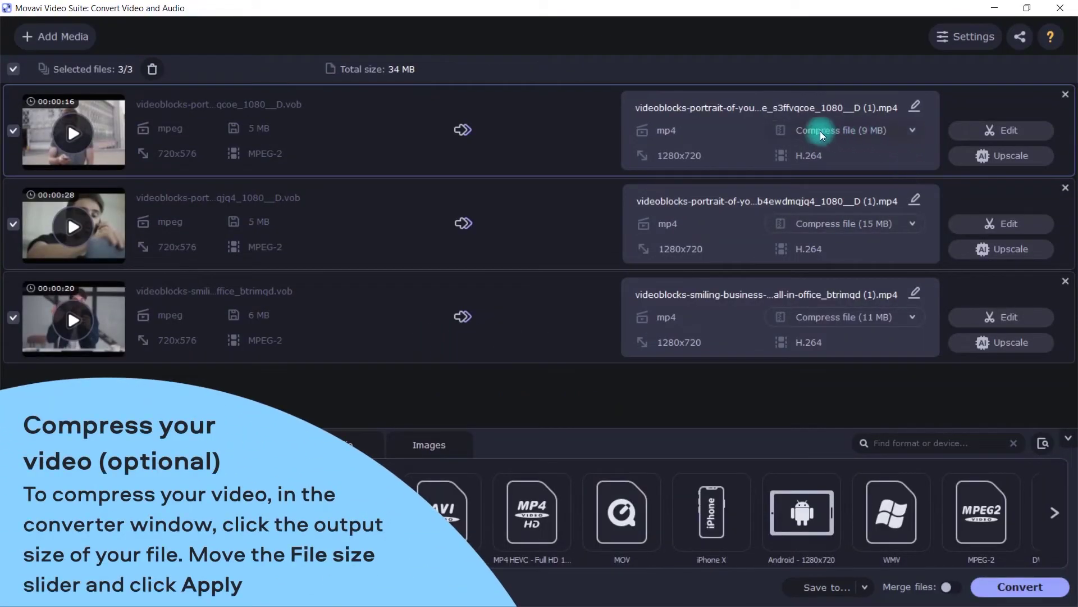
# Set the compressed output sizes to 8.77 MB for the first video, 19.24 MB for the second and about 14 MB for the third
pyautogui.click(865, 132)
pyautogui.moveTo(708, 195)
pyautogui.mouseDown()
pyautogui.moveTo(693, 194)
pyautogui.moveTo(708, 197)
pyautogui.mouseUp()
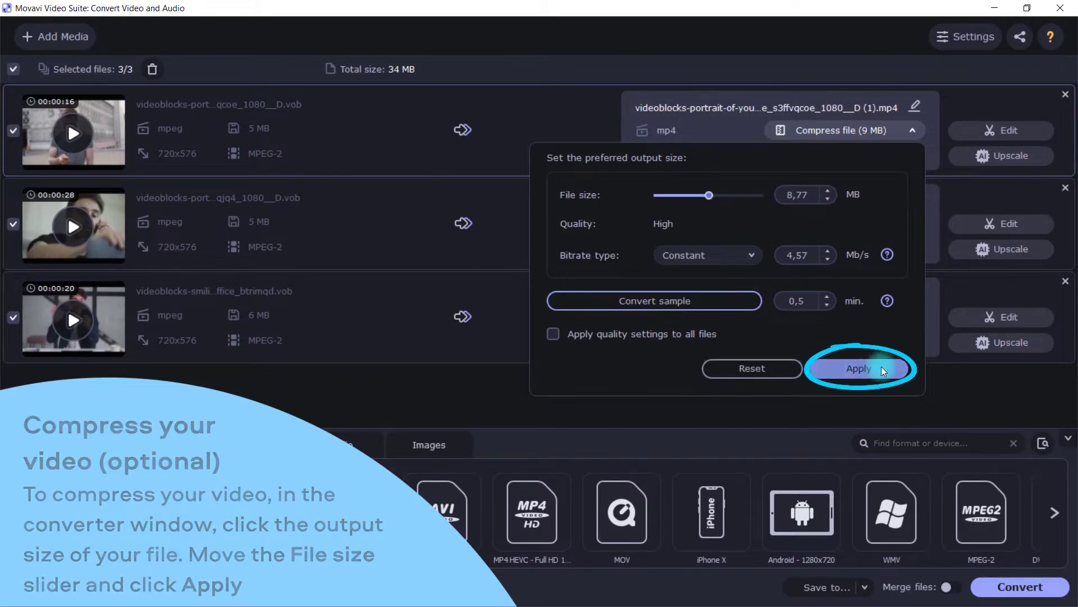
pyautogui.click(852, 369)
pyautogui.click(866, 223)
pyautogui.moveTo(699, 281); pyautogui.dragTo(724, 288)
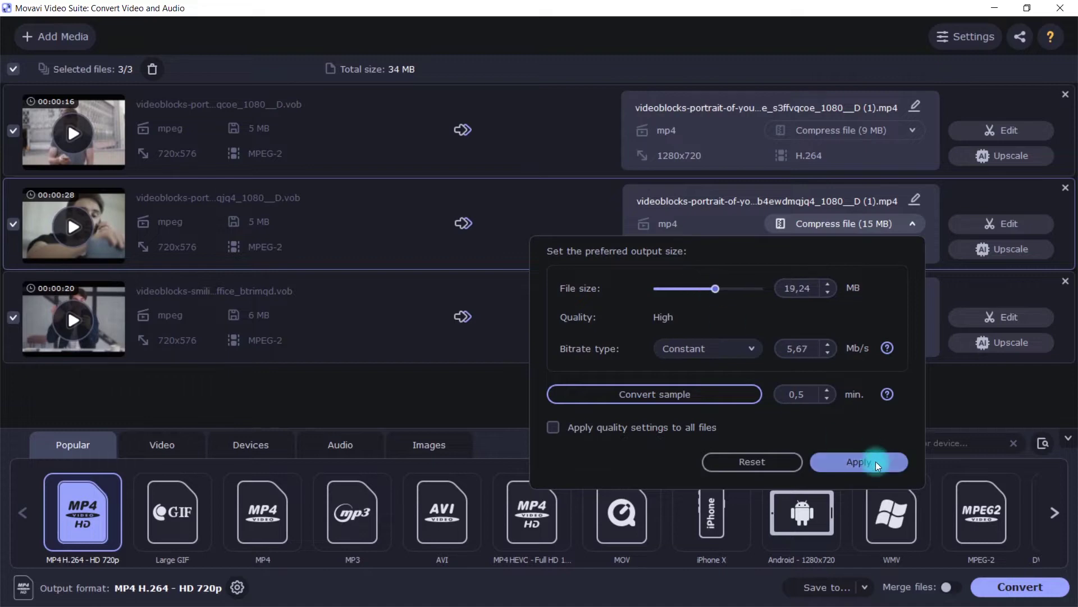
pyautogui.click(875, 461)
pyautogui.click(866, 317)
pyautogui.moveTo(702, 380); pyautogui.dragTo(716, 381)
pyautogui.click(864, 553)
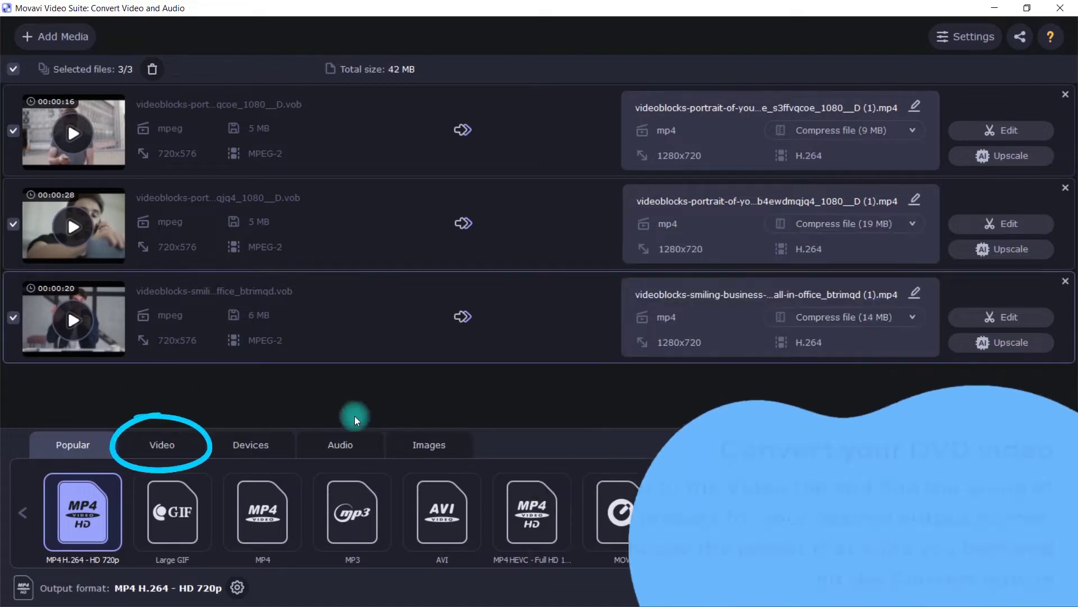
# Choose the MP4 H.264 - HD 720p output preset and start converting the three videos
pyautogui.click(159, 453)
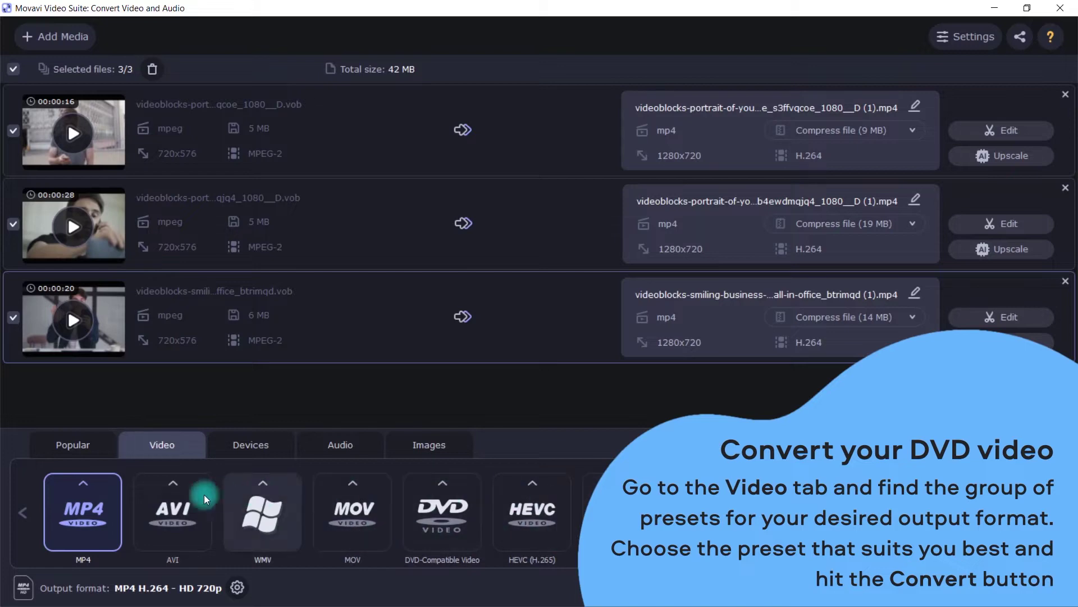
pyautogui.click(95, 504)
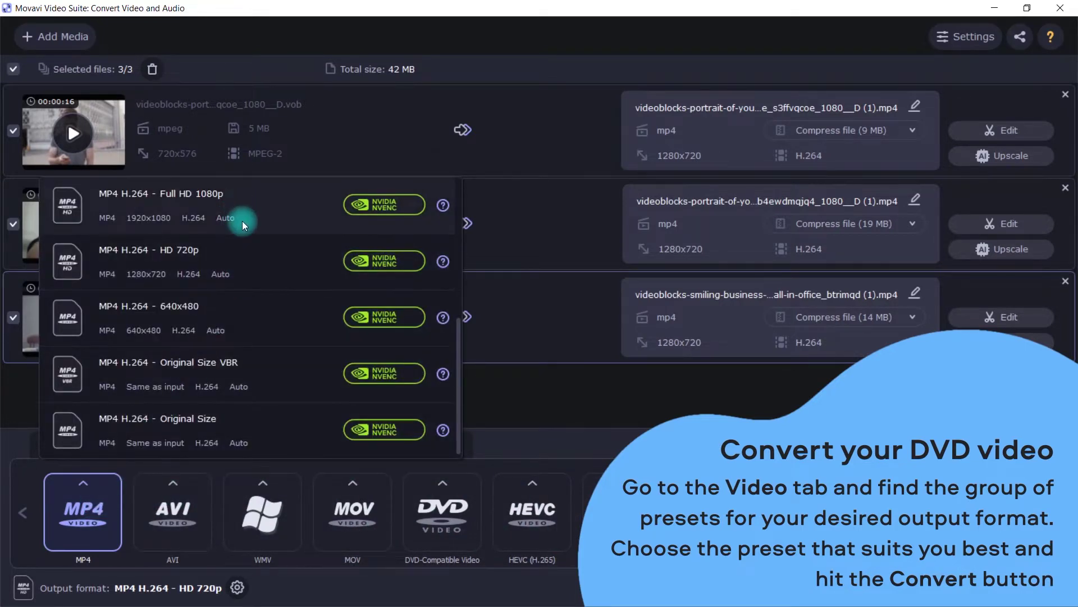
pyautogui.click(237, 268)
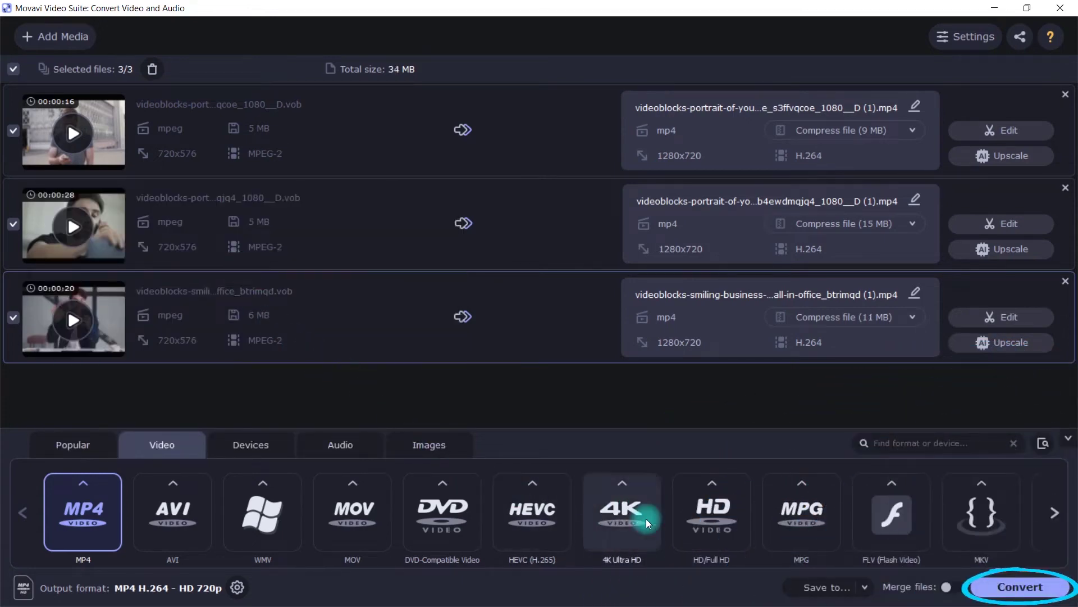
pyautogui.click(1026, 585)
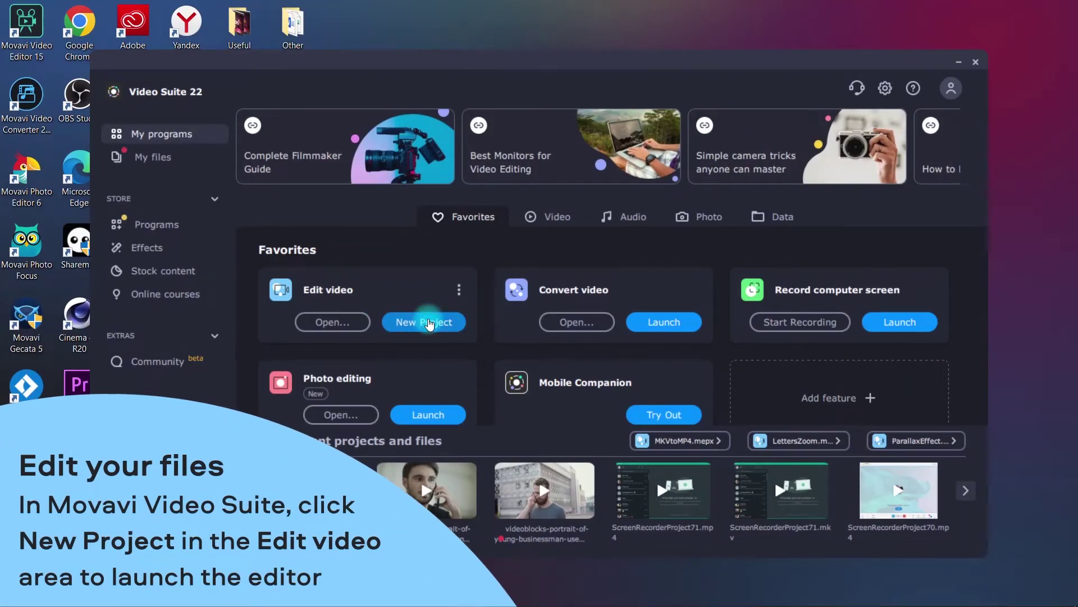
# Start a new video editing project, import the two converted portrait videos and place them on the timeline
pyautogui.click(428, 321)
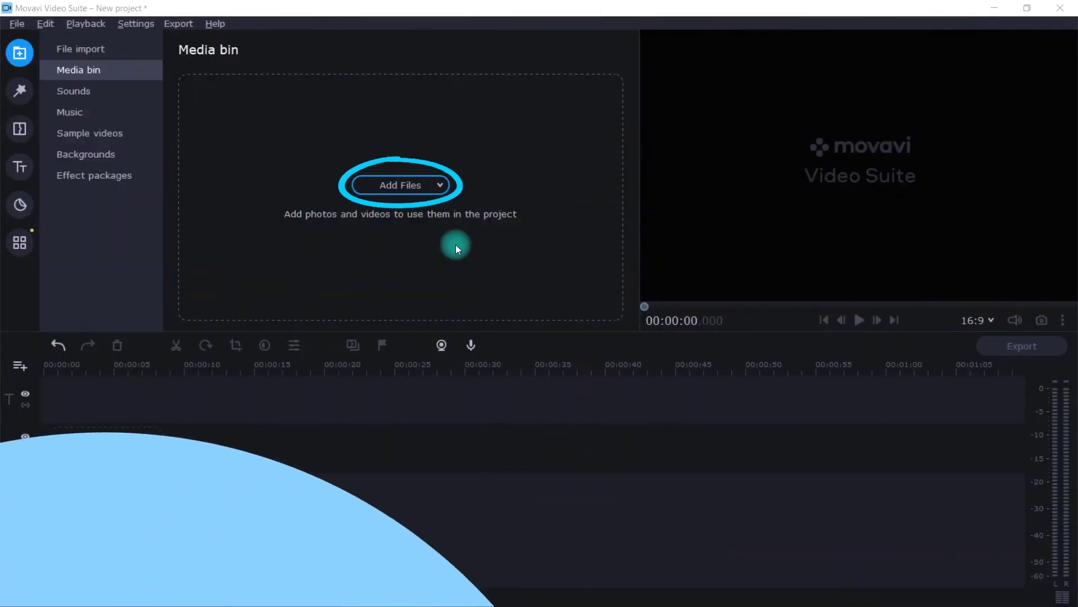
pyautogui.click(401, 185)
pyautogui.click(164, 230)
pyautogui.keyDown('ctrl'); pyautogui.click(262, 236); pyautogui.keyUp('ctrl')
pyautogui.click(423, 331)
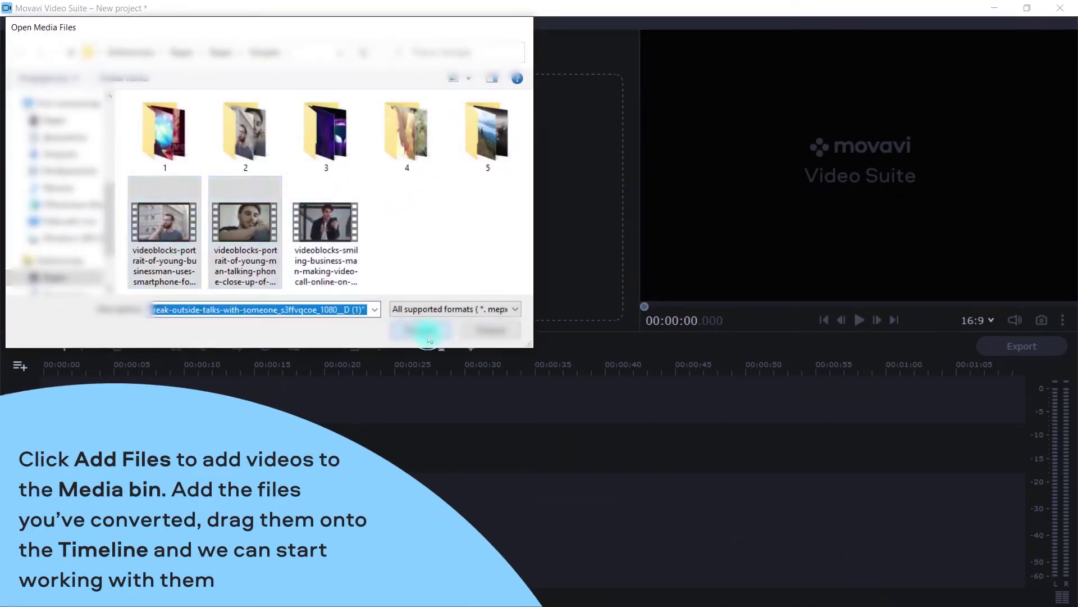
pyautogui.moveTo(353, 103); pyautogui.dragTo(324, 439)
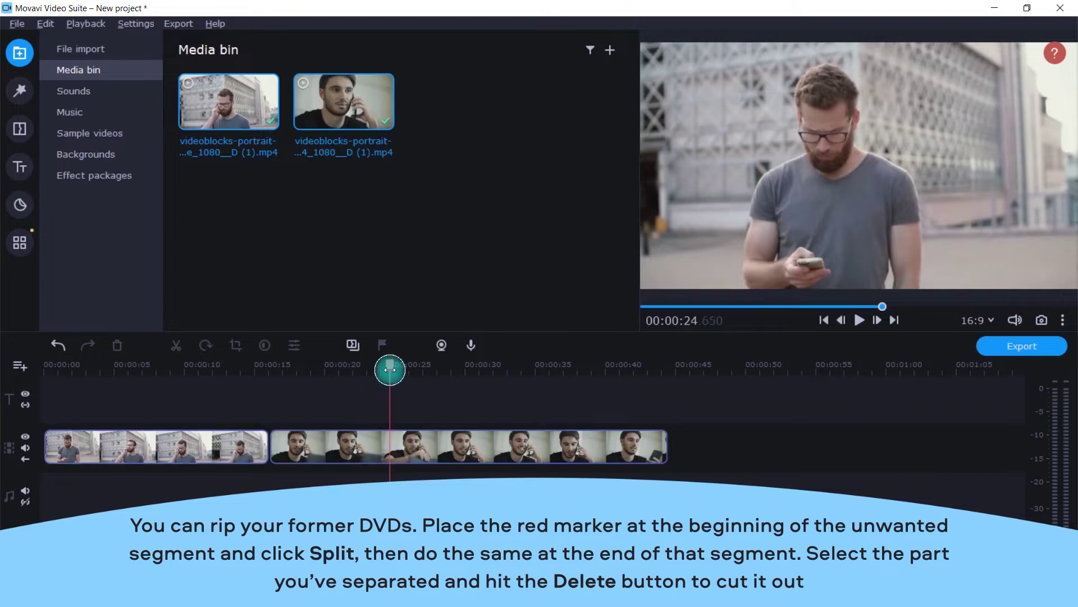
# Cut the section from about 00:00:25 to 00:00:35 out of the second clip and move that clip's first part to the timeline's start
pyautogui.click(395, 452)
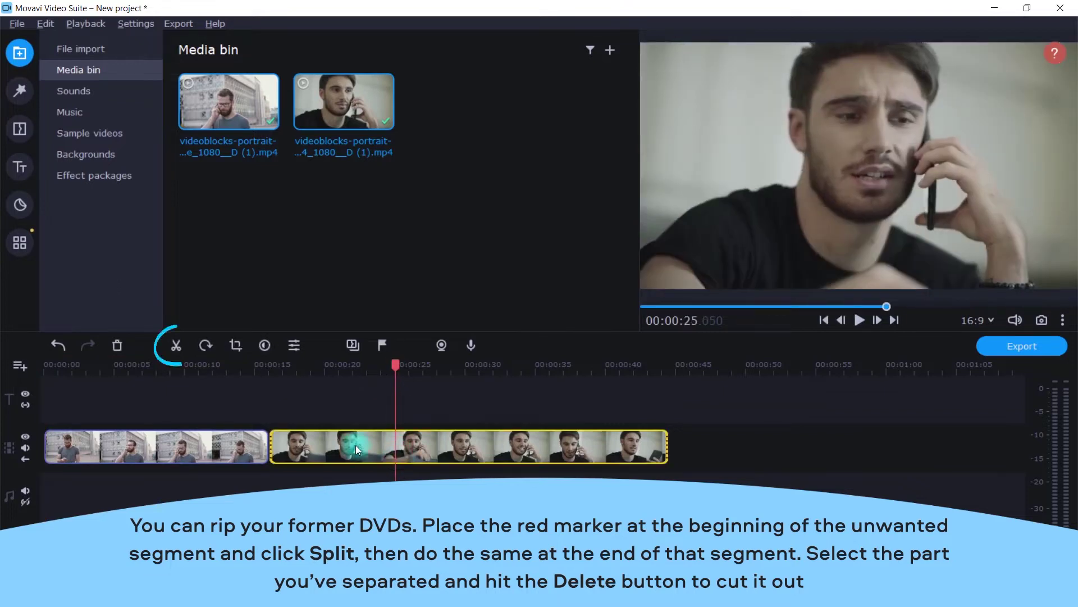
pyautogui.click(176, 345)
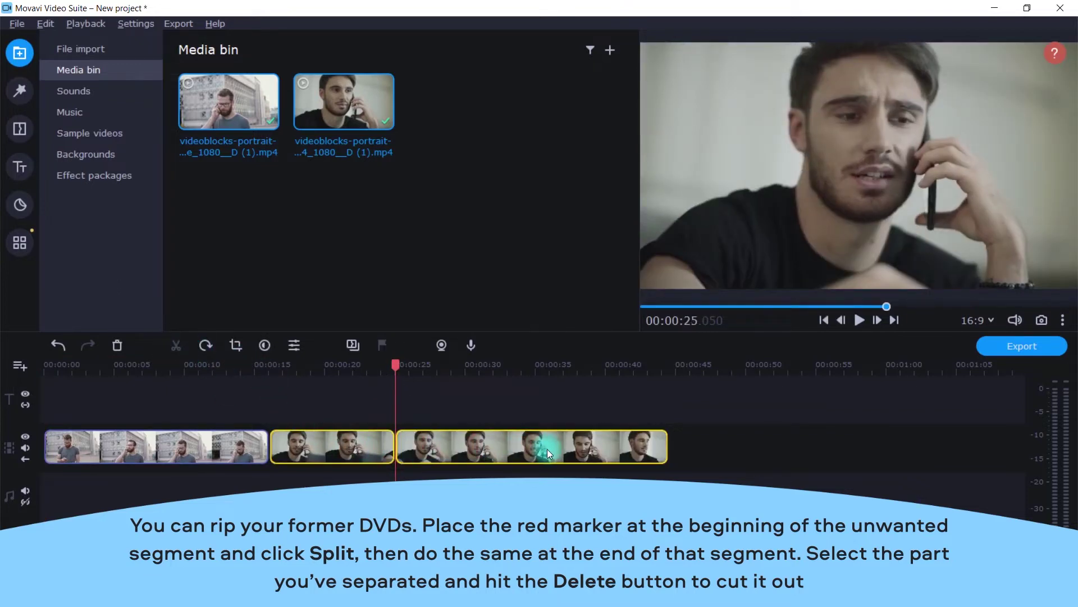
pyautogui.click(533, 452)
pyautogui.click(175, 345)
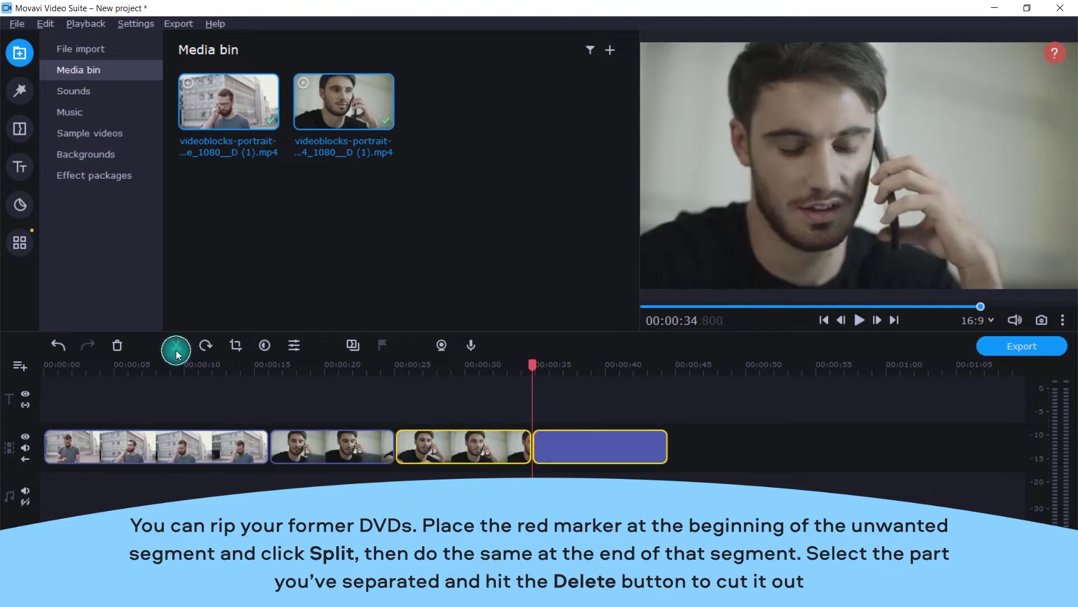
pyautogui.click(457, 445)
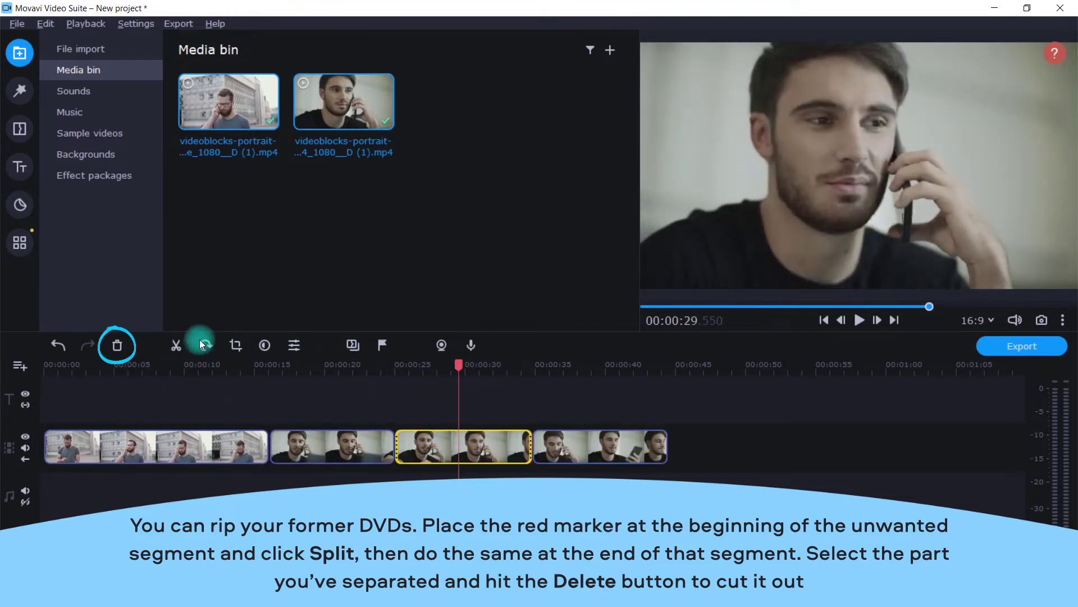
pyautogui.click(116, 347)
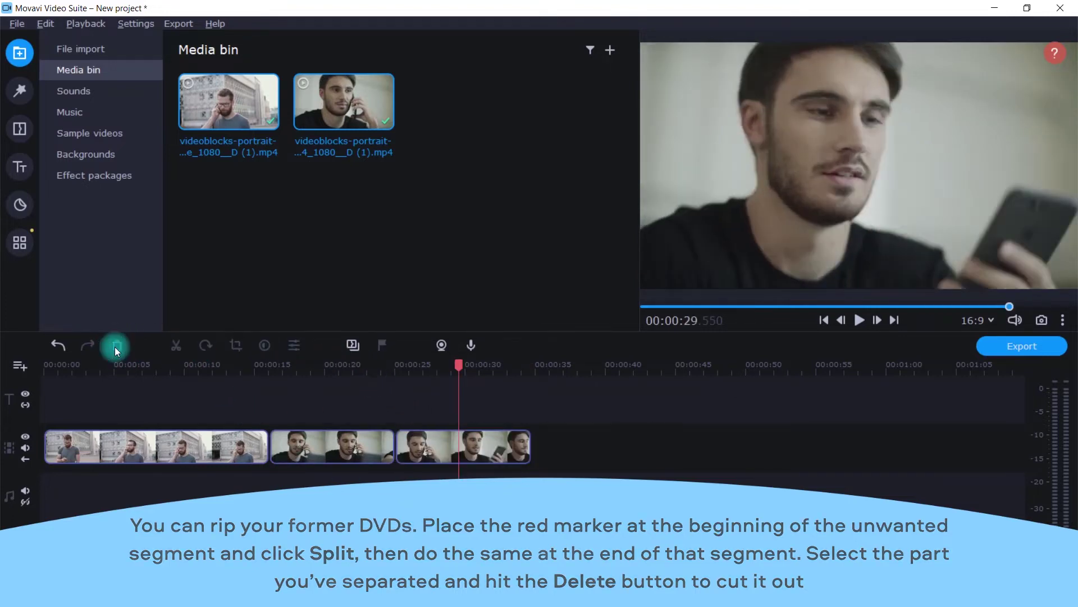
pyautogui.moveTo(337, 443); pyautogui.dragTo(125, 443)
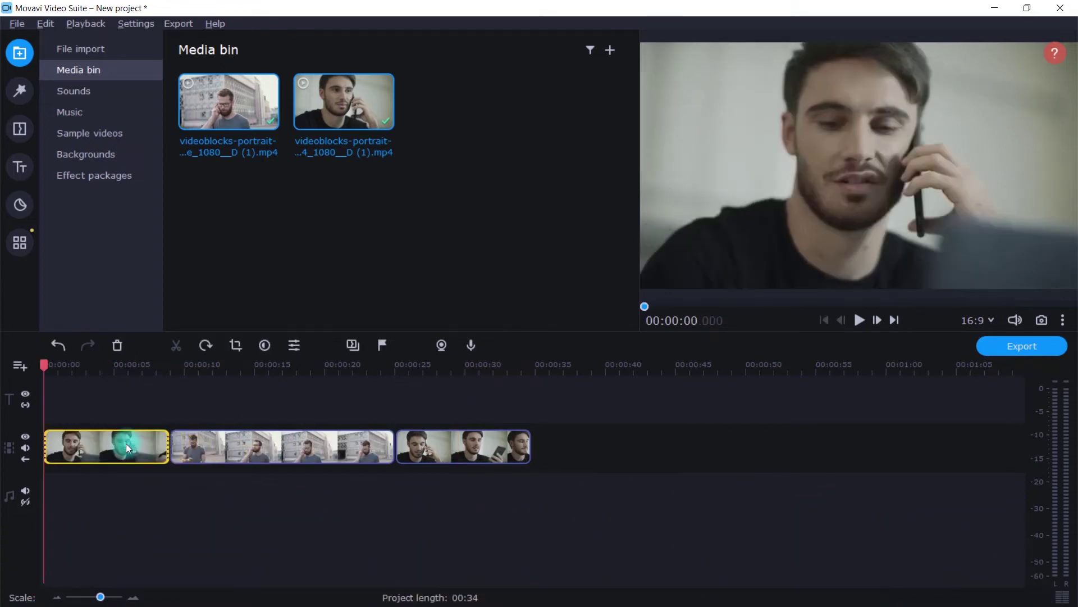
# Add the Twirl 1 transition at both joins between the three clips, keeping the 1-second duration with trimmed content
pyautogui.click(18, 128)
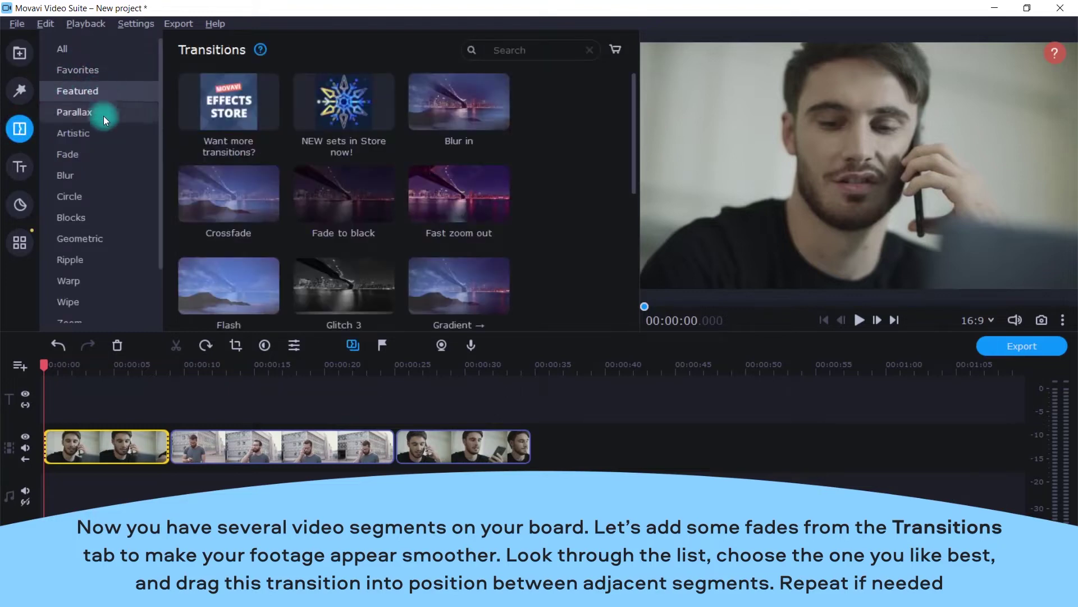
pyautogui.scroll(-3, 437, 251)
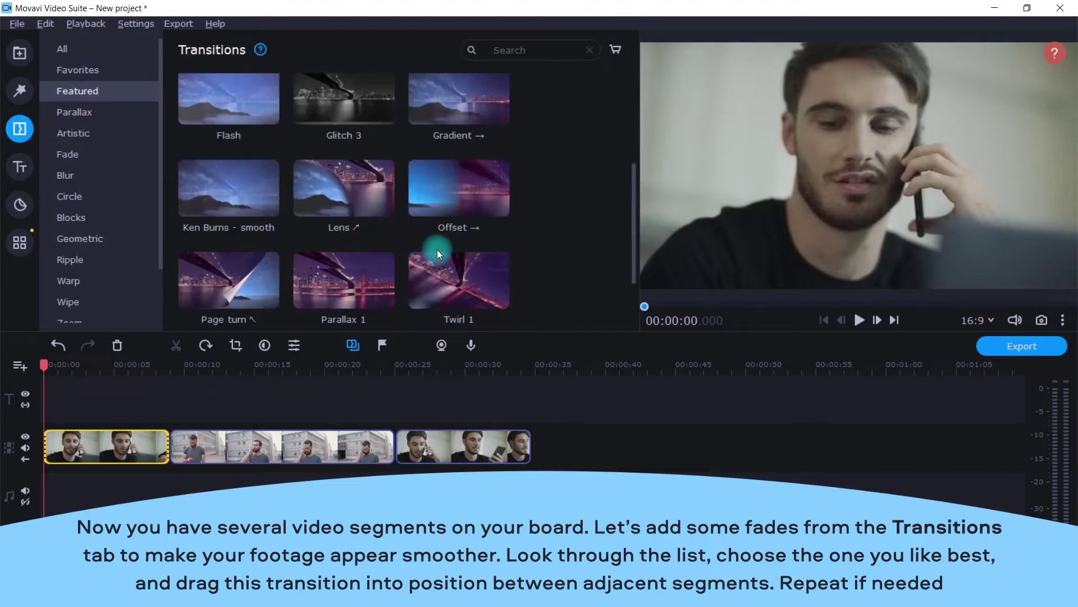
pyautogui.scroll(-2, 522, 252)
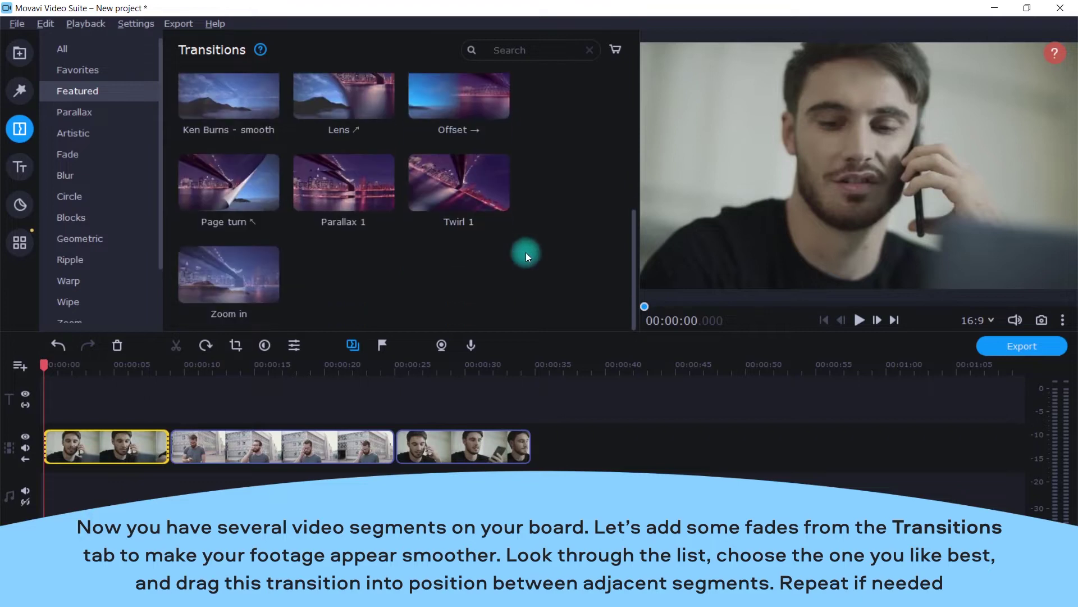
pyautogui.moveTo(457, 181); pyautogui.dragTo(167, 454)
pyautogui.moveTo(473, 191); pyautogui.dragTo(392, 461)
pyautogui.doubleClick(393, 458)
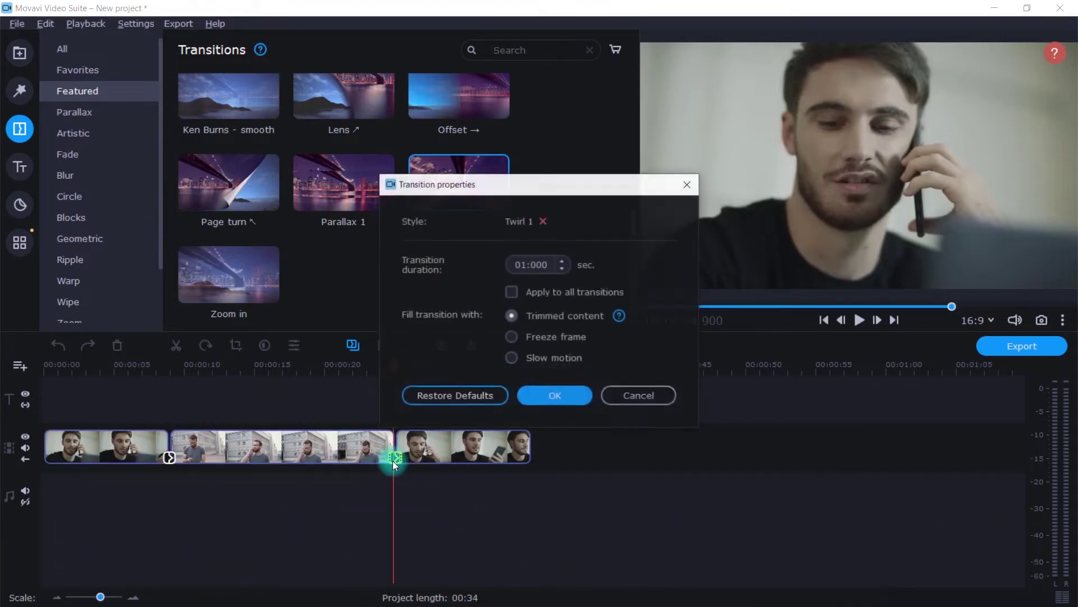
pyautogui.click(574, 396)
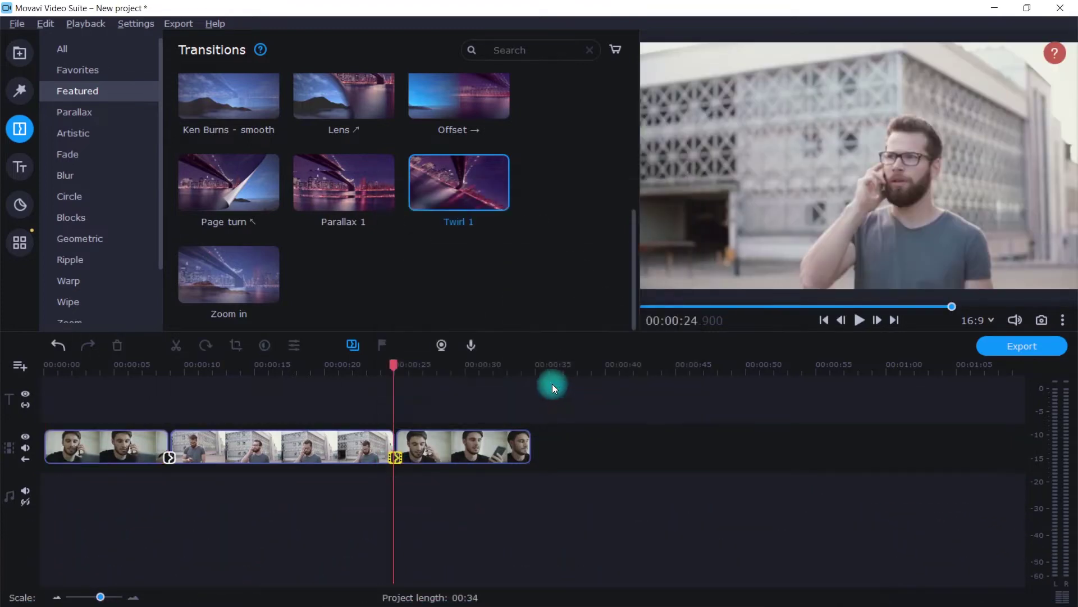
# Import the music file vital-easy.mp3 and place it at the start of the audio track
pyautogui.click(21, 53)
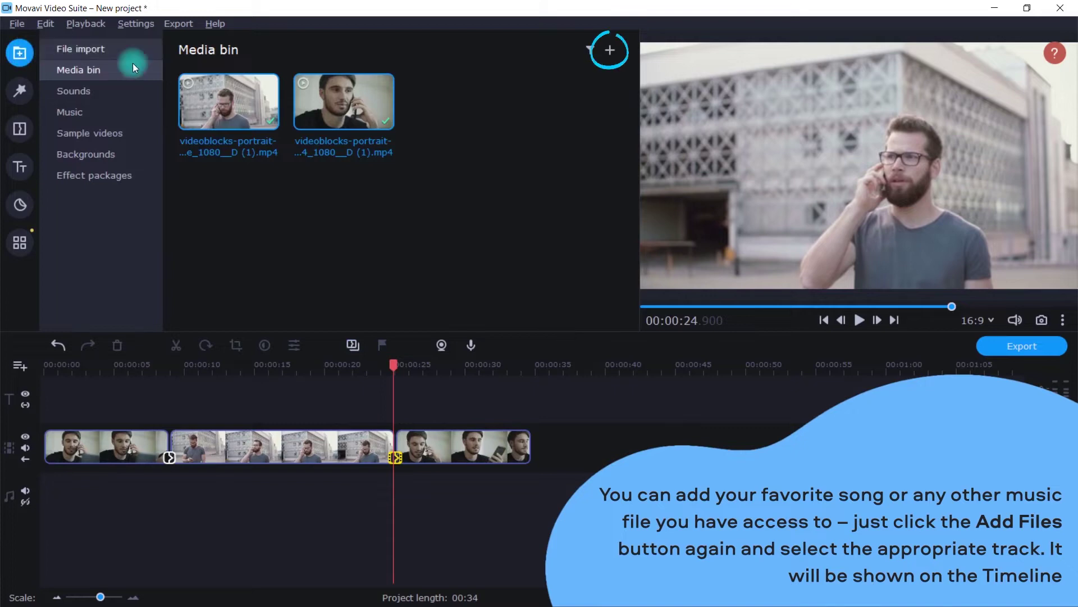
pyautogui.click(611, 50)
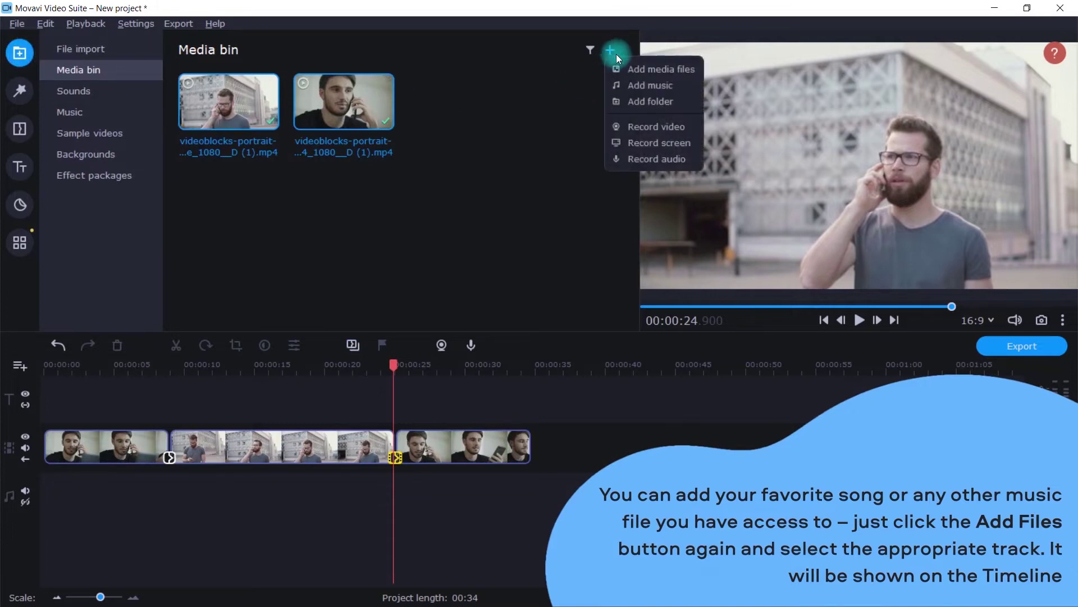
pyautogui.click(636, 84)
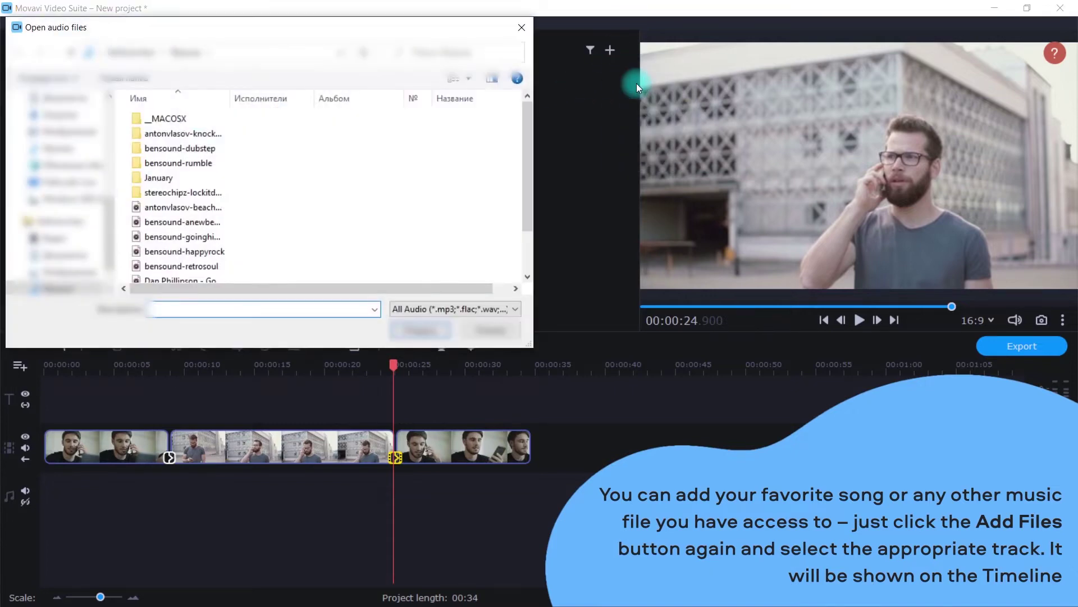
pyautogui.scroll(-2, 349, 169)
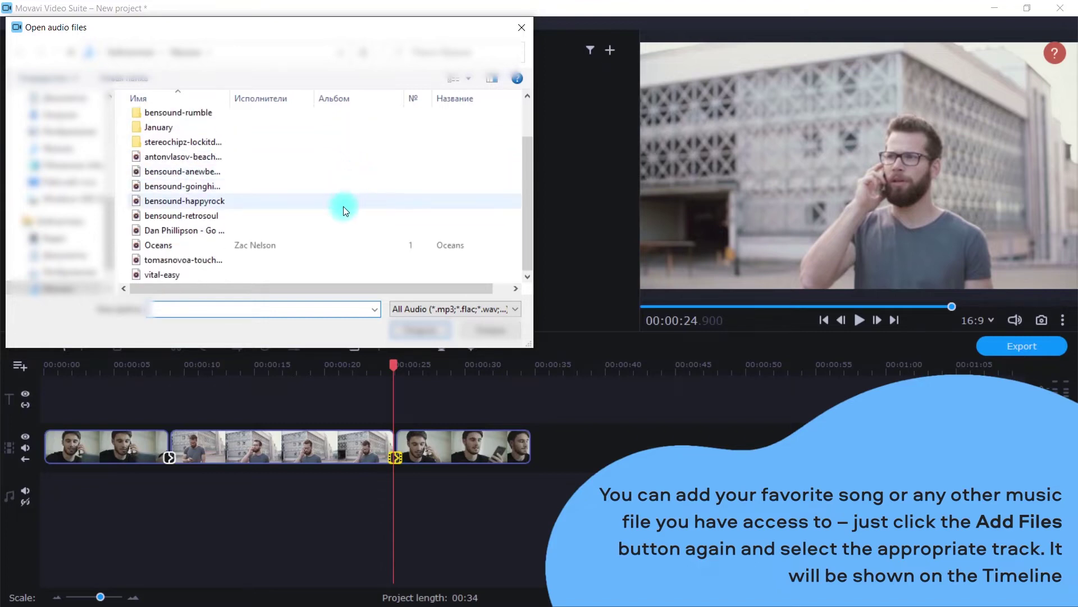
pyautogui.click(315, 277)
pyautogui.click(425, 328)
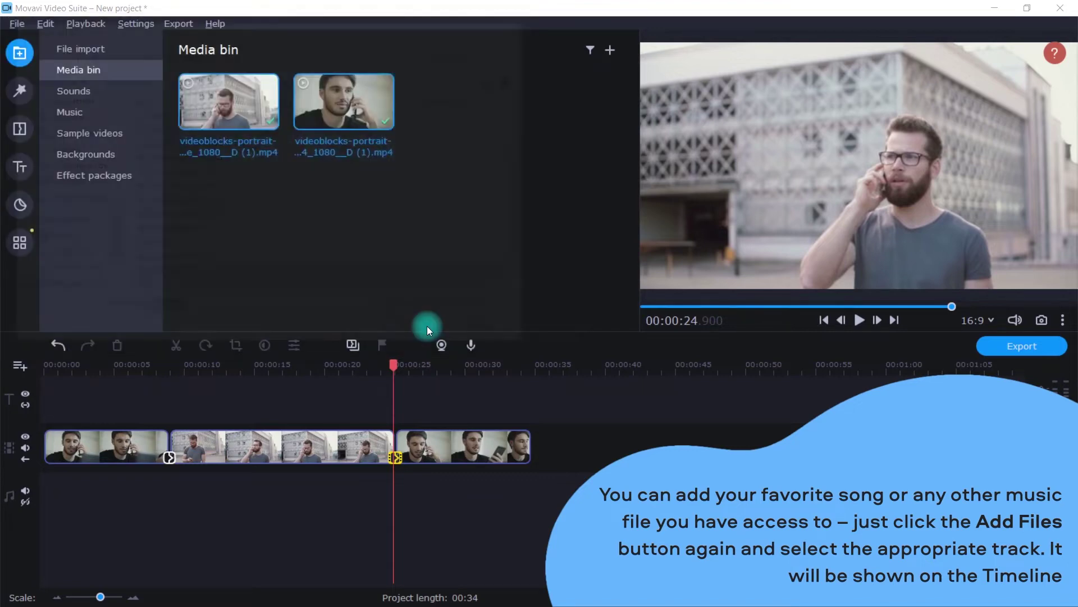
pyautogui.moveTo(457, 133); pyautogui.dragTo(46, 495)
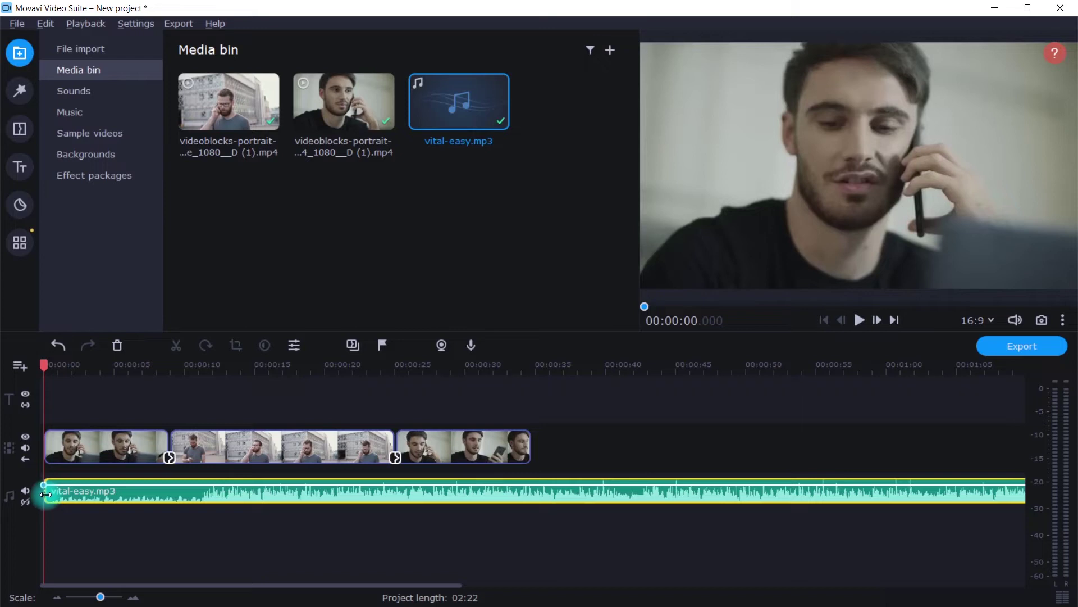
# Split the music track, delete the surplus part and trim the remainder to end with the last video clip
pyautogui.press('space')
pyautogui.click(176, 345)
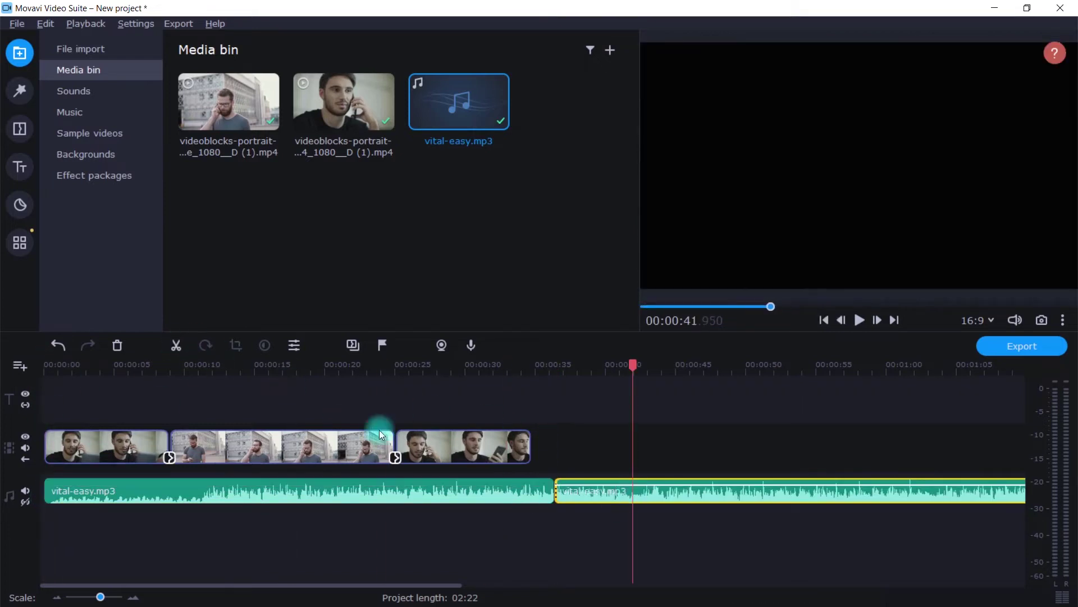
pyautogui.press('Delete')
pyautogui.moveTo(554, 491); pyautogui.dragTo(526, 490)
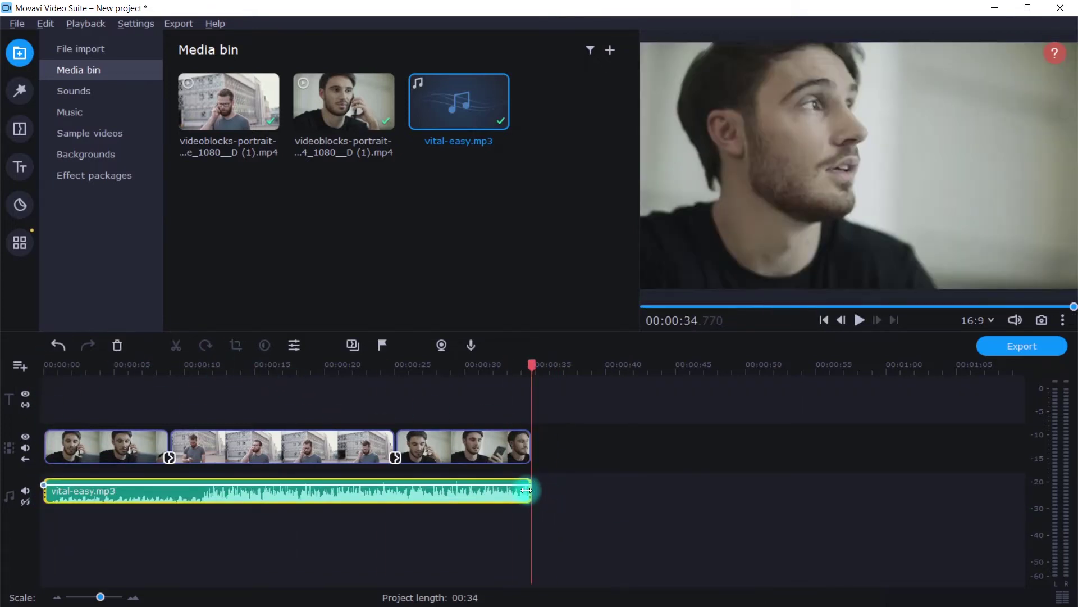
pyautogui.click(487, 494)
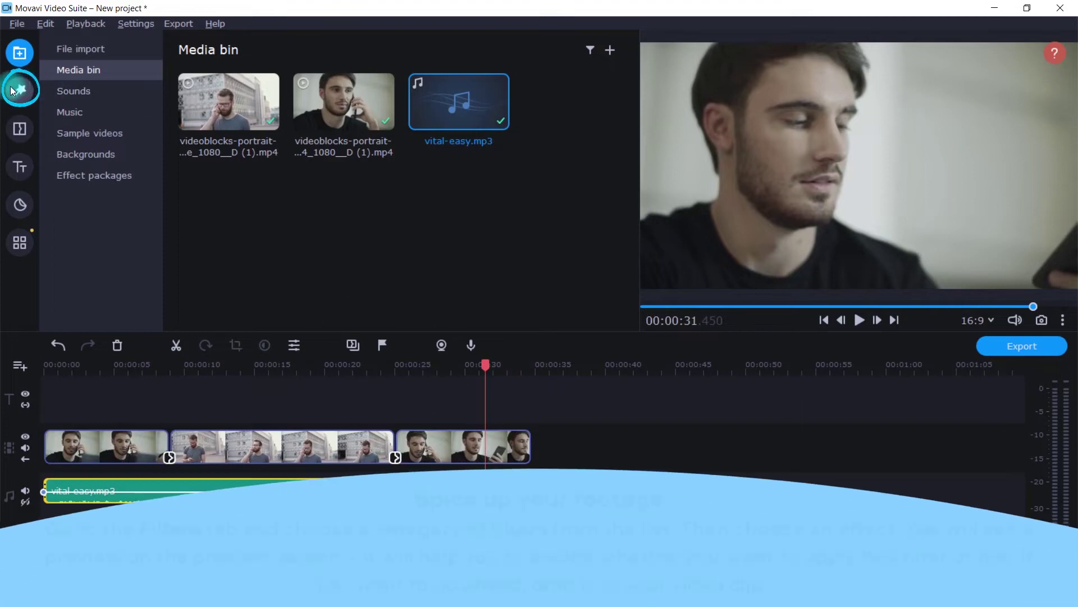
# Look through the Adjustments and Featured filter categories for an effect to apply to the footage
pyautogui.click(17, 89)
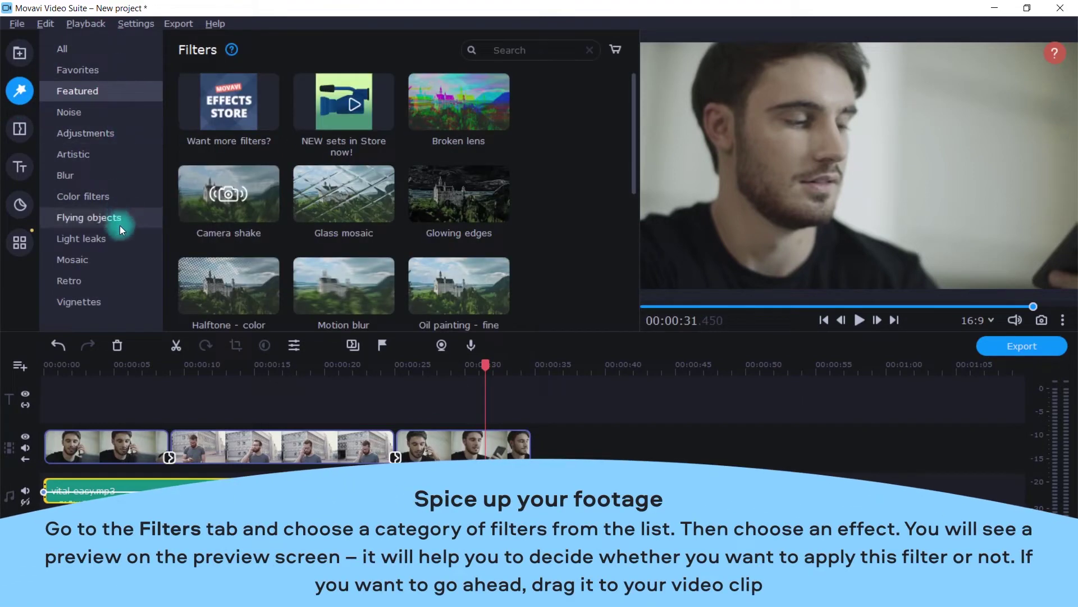
pyautogui.click(116, 134)
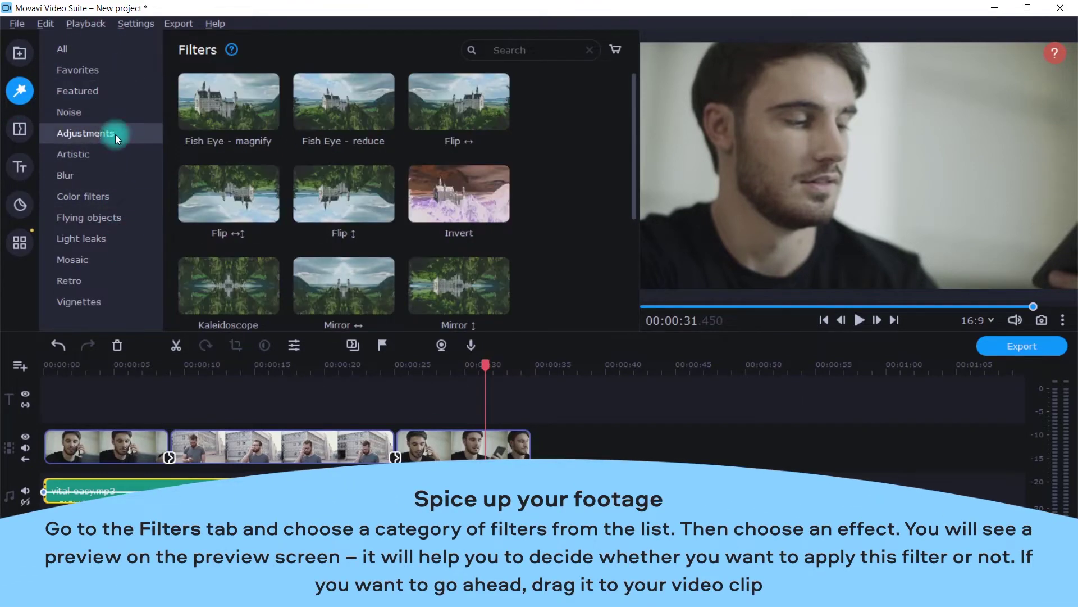
pyautogui.scroll(-3, 272, 147)
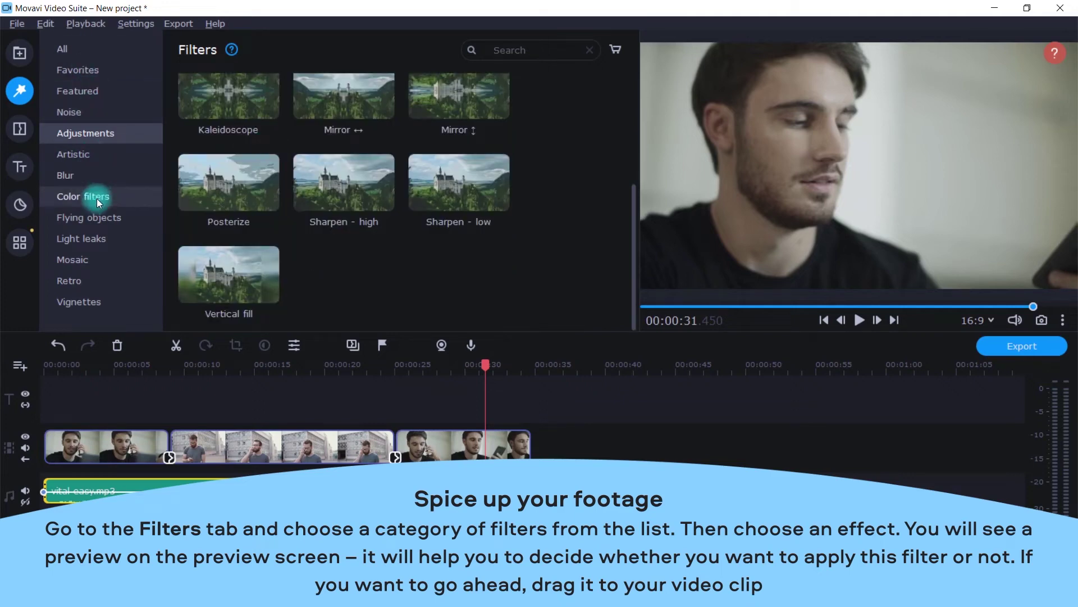
pyautogui.click(92, 74)
pyautogui.click(90, 96)
pyautogui.scroll(-4, 373, 182)
pyautogui.scroll(-2, 357, 180)
pyautogui.press('Down')
pyautogui.scroll(-2, 302, 167)
# Apply the horizontal Flip filter from the Adjustments category to the second video clip
pyautogui.click(82, 135)
pyautogui.scroll(-3, 412, 154)
pyautogui.scroll(3, 412, 154)
pyautogui.click(468, 104)
pyautogui.moveTo(468, 104); pyautogui.dragTo(271, 446)
# Go to about 00:00:05 and apply the Courbet color filter to the first video clip
pyautogui.click(120, 365)
pyautogui.scroll(-2, 345, 227)
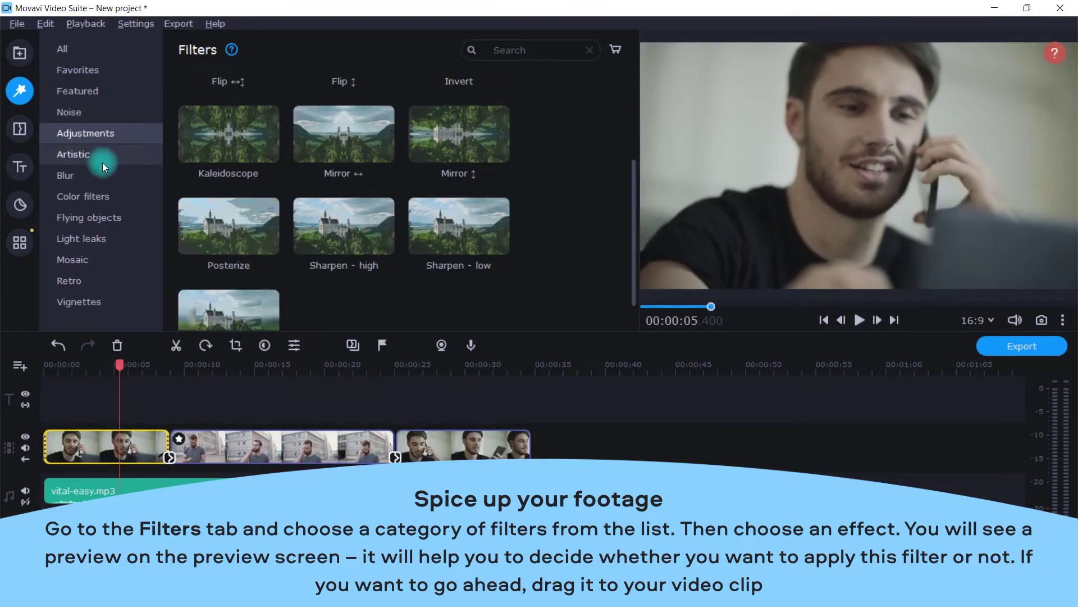
pyautogui.click(101, 154)
pyautogui.scroll(-5, 390, 204)
pyautogui.scroll(-4, 391, 204)
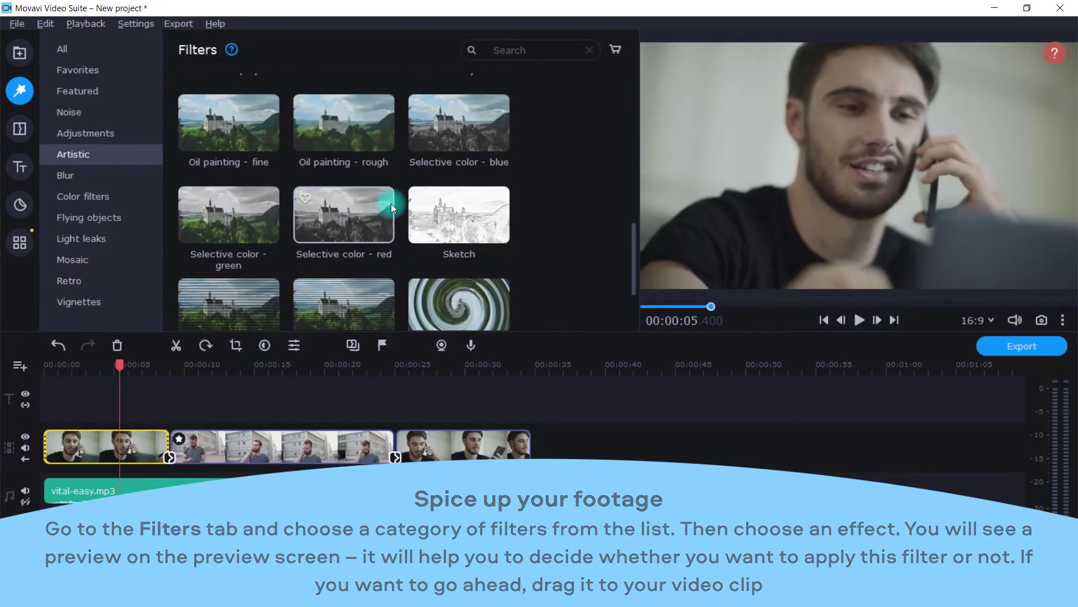
pyautogui.click(105, 133)
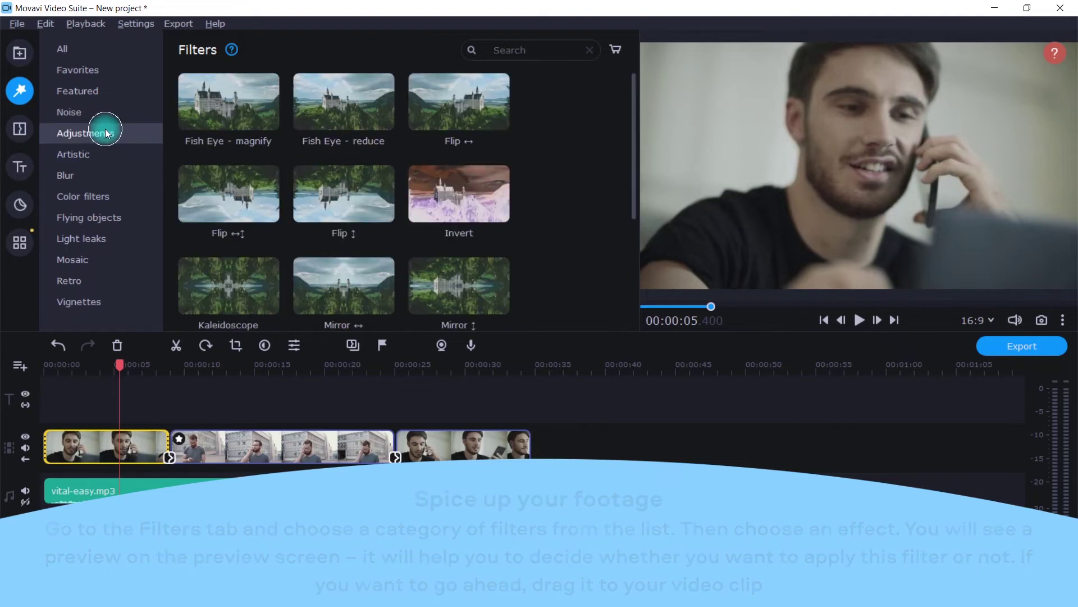
pyautogui.scroll(-3, 319, 177)
pyautogui.click(93, 196)
pyautogui.scroll(-1, 359, 179)
pyautogui.moveTo(360, 178); pyautogui.dragTo(97, 443)
# Set the intensity of the first clip's Courbet filter to 20%
pyautogui.click(54, 438)
pyautogui.click(493, 111)
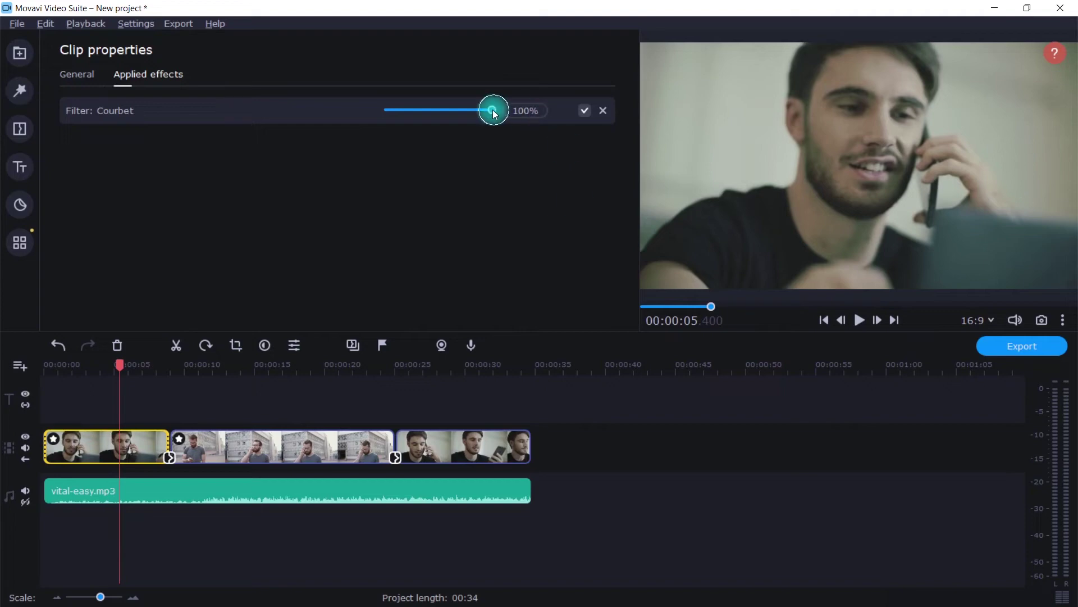
pyautogui.moveTo(400, 113); pyautogui.dragTo(410, 112)
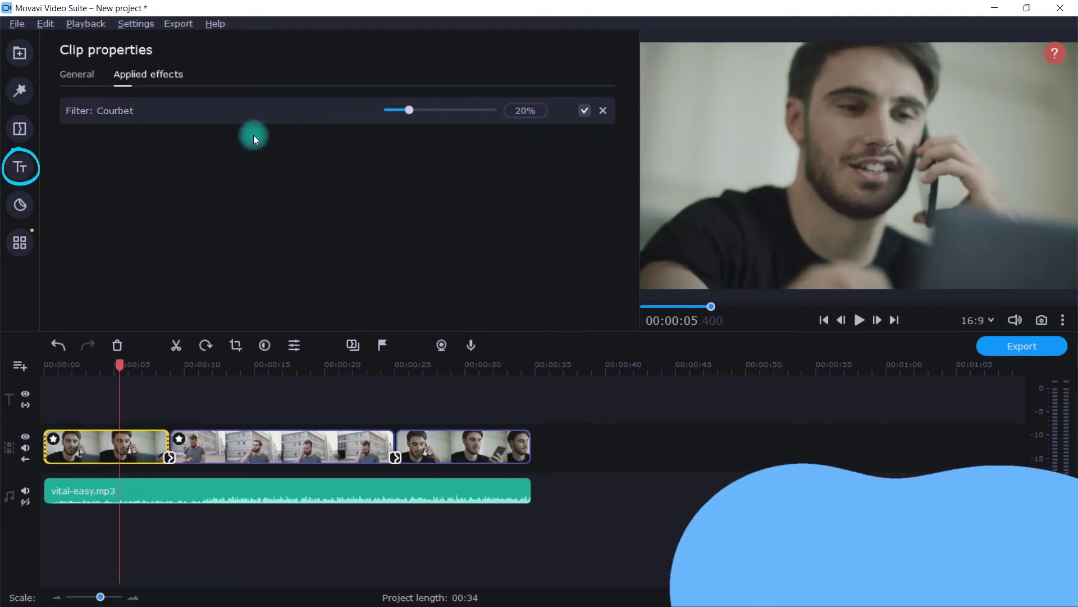
# Add the basic title style Subtitles with background at the start of the titles track
pyautogui.click(17, 167)
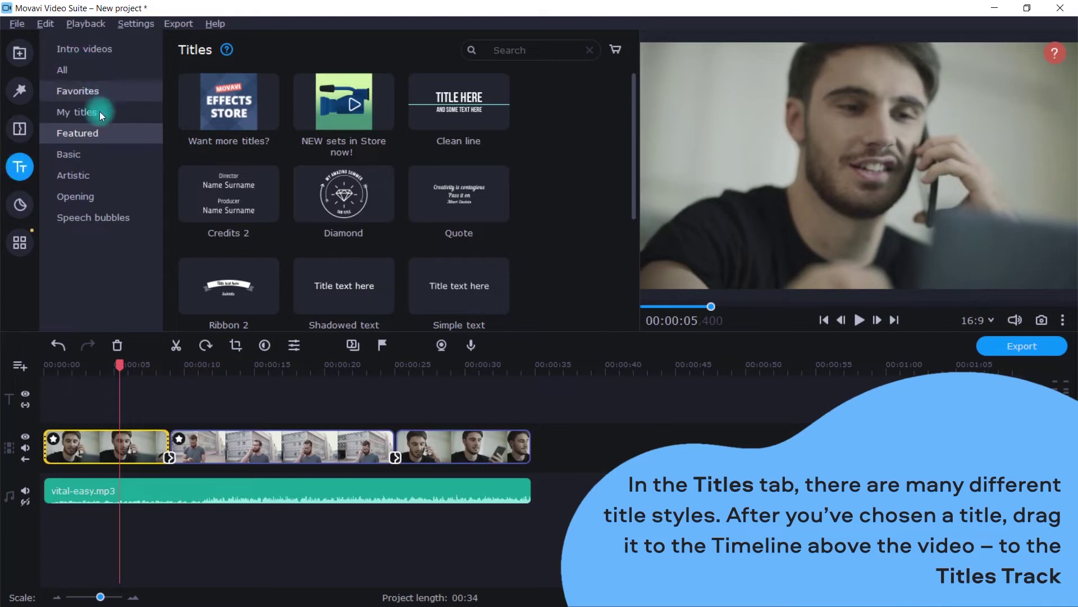
pyautogui.click(109, 156)
pyautogui.scroll(-2, 521, 200)
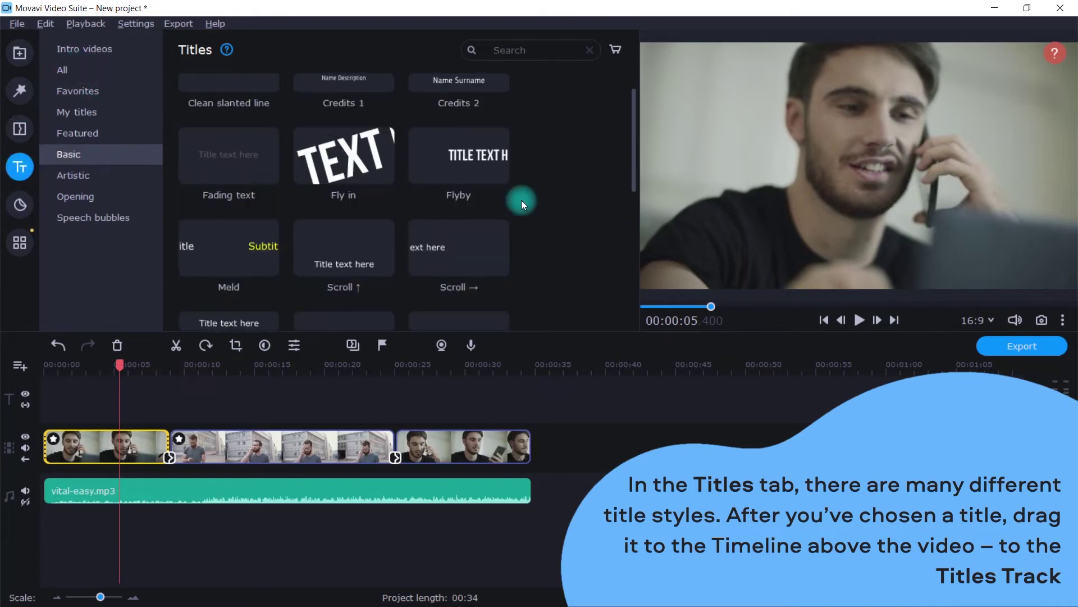
pyautogui.scroll(-2, 521, 200)
pyautogui.click(469, 197)
pyautogui.moveTo(470, 198); pyautogui.dragTo(45, 414)
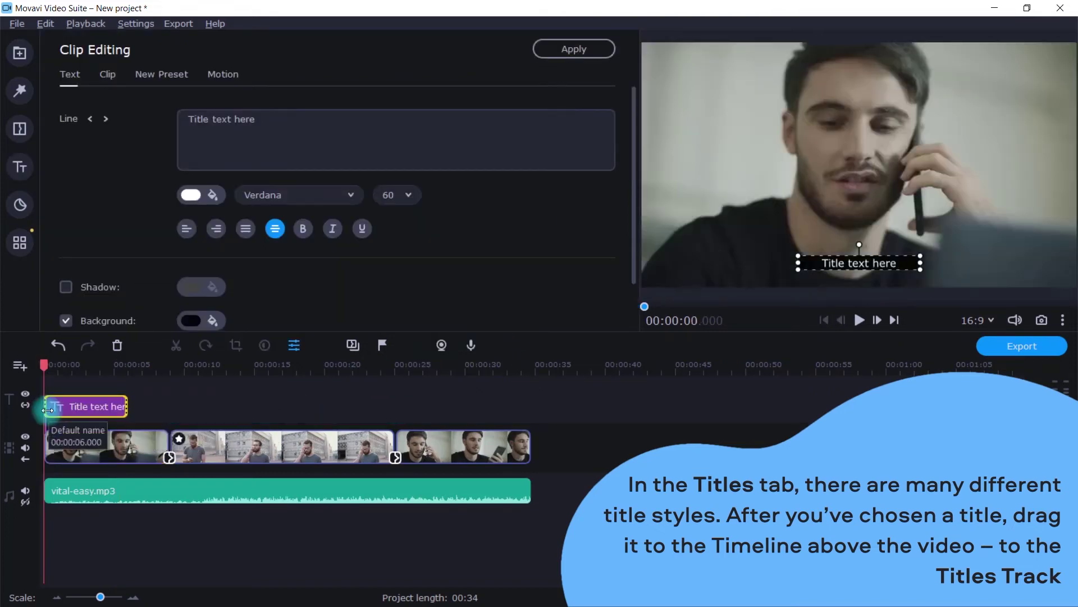
# Replace the title's text with "Hi there! How have you been?" and extend the title to end at about 00:00:08
pyautogui.moveTo(386, 125); pyautogui.dragTo(148, 123)
pyautogui.write('Hi there')
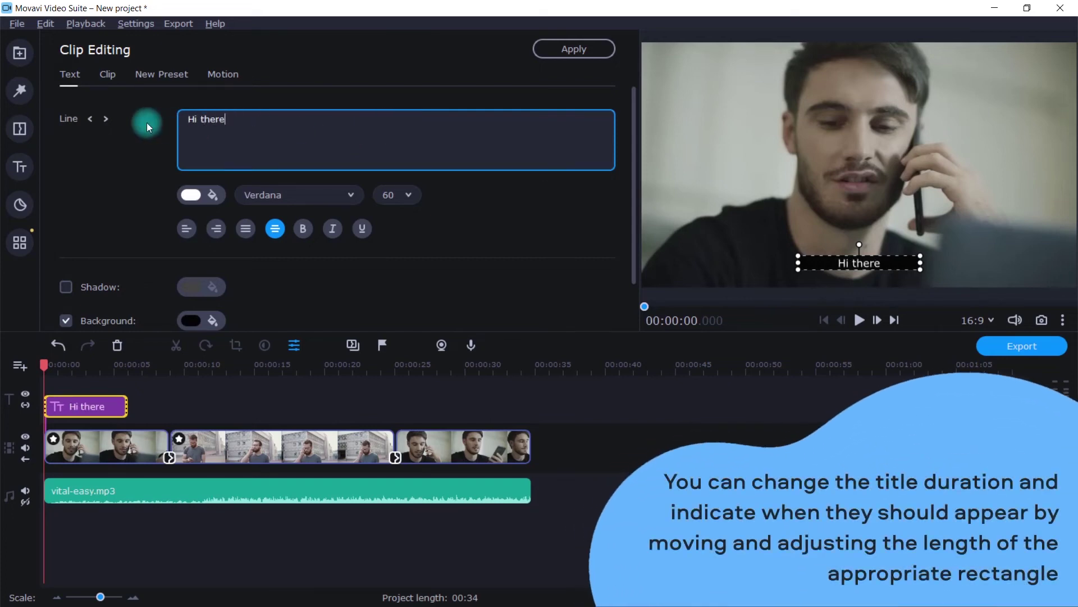
pyautogui.write('! How have yo')
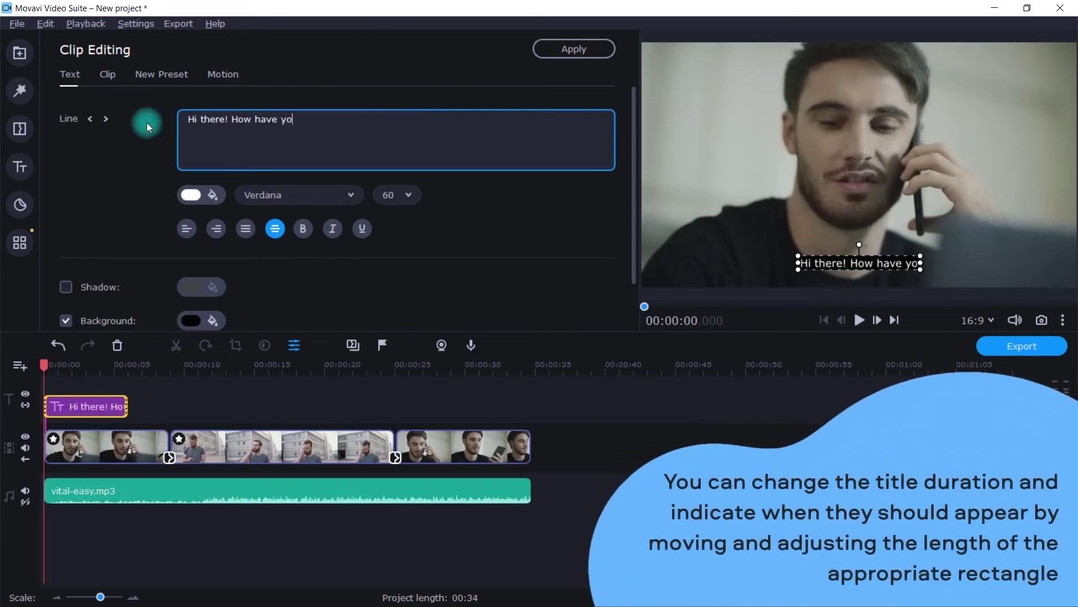
pyautogui.write('u been?')
pyautogui.moveTo(124, 406); pyautogui.dragTo(157, 416)
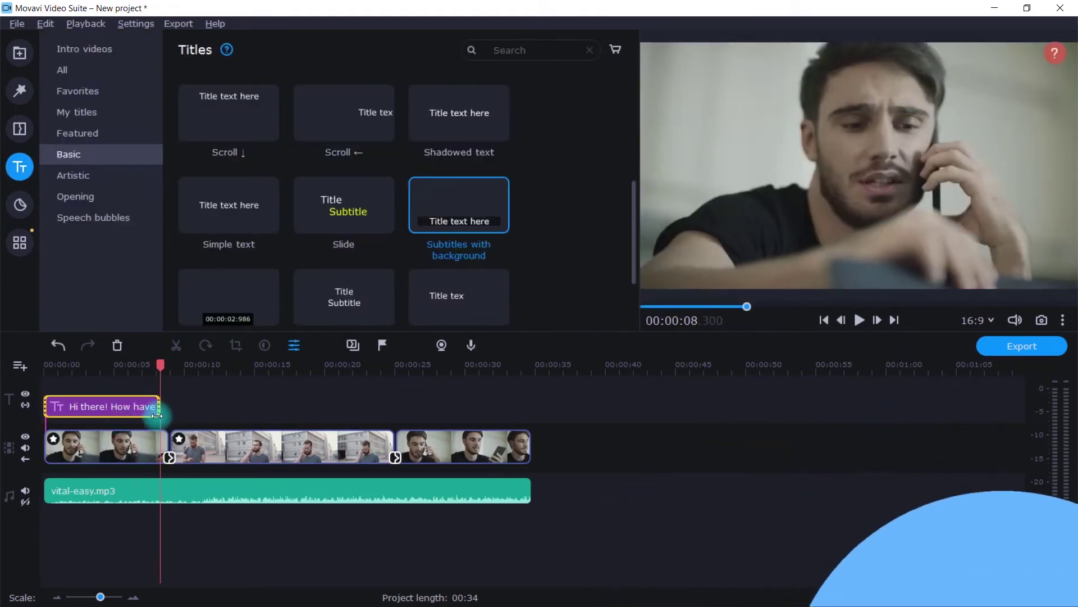
# Resize the text box of the "Hi there! How have you been?" title in the preview and change its font
pyautogui.doubleClick(140, 400)
pyautogui.moveTo(783, 248); pyautogui.dragTo(853, 259)
pyautogui.click(337, 198)
pyautogui.click(336, 303)
pyautogui.click(336, 199)
pyautogui.scroll(-3, 332, 314)
pyautogui.scroll(20, 332, 313)
pyautogui.scroll(3, 322, 292)
pyautogui.scroll(5, 347, 318)
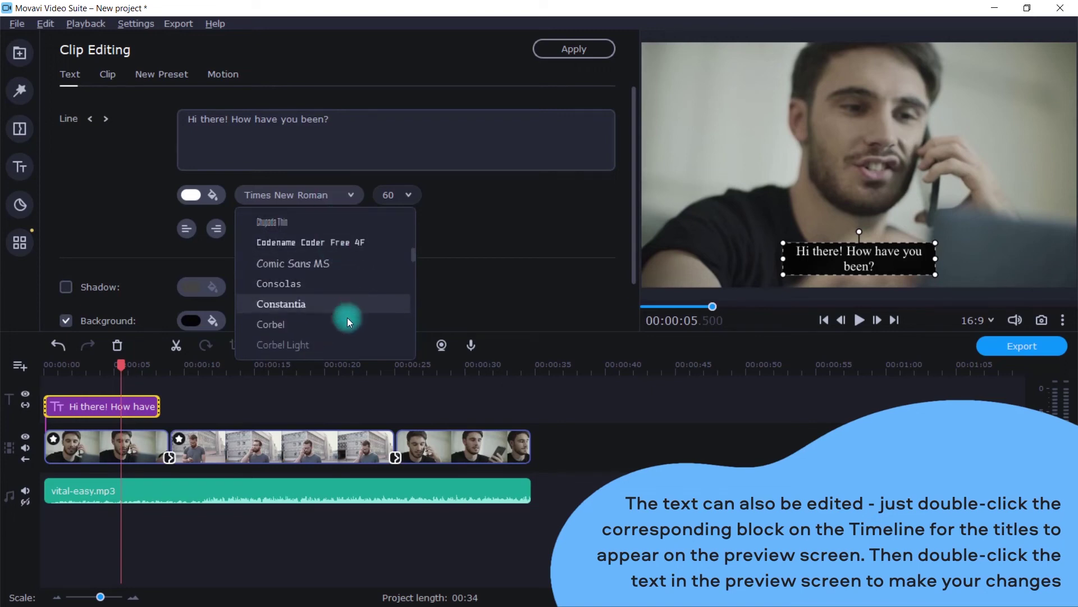
pyautogui.click(347, 318)
pyautogui.scroll(-1, 379, 278)
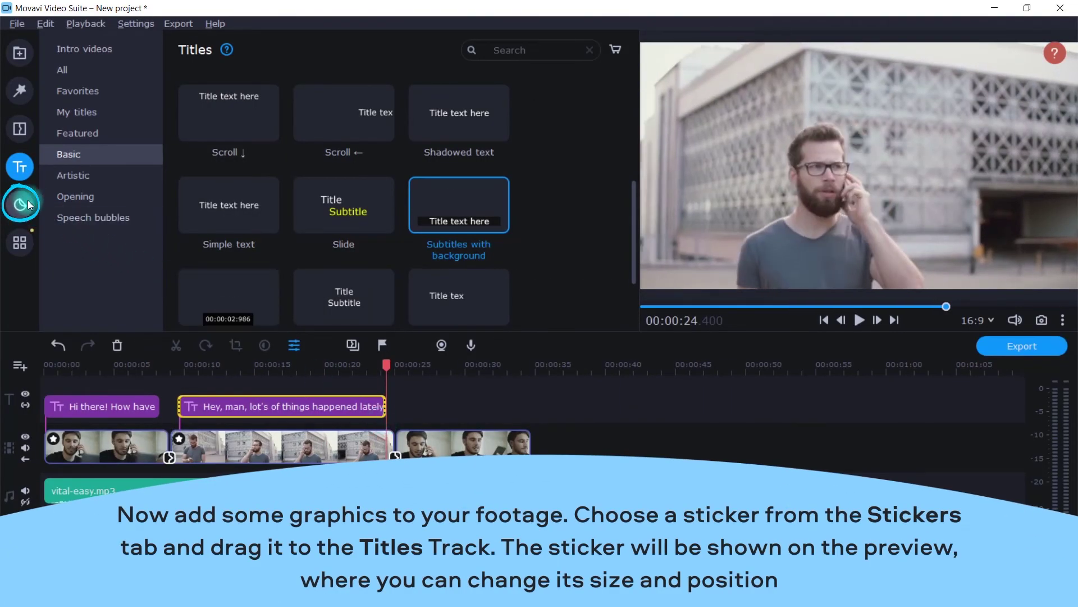
# Look through the sticker categories, including Featured, Objects, Shapes, Arrows and Signs, for a graphic to add
pyautogui.click(23, 203)
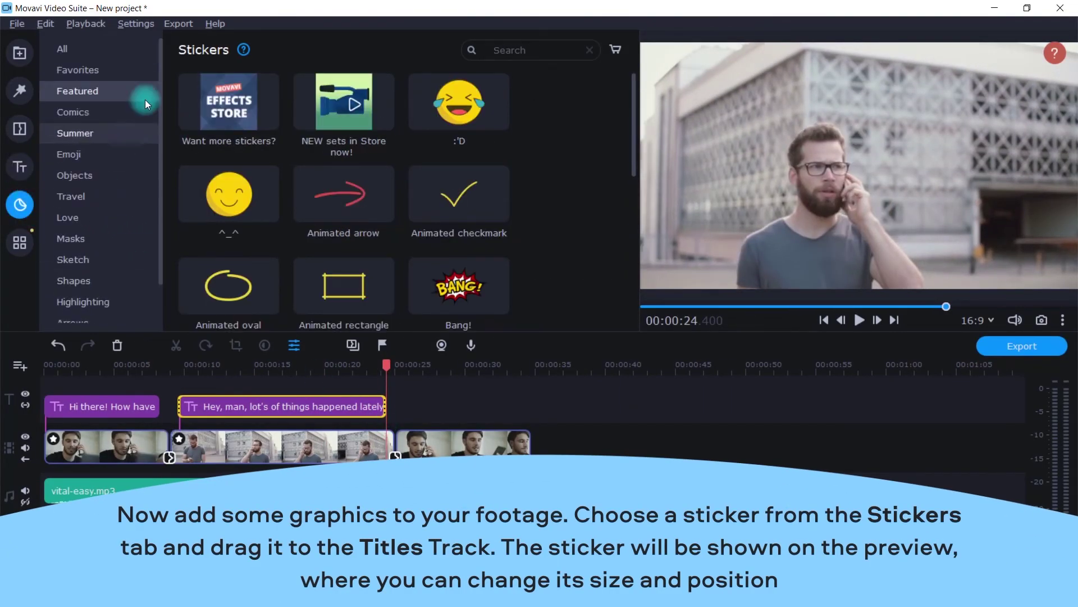
pyautogui.scroll(-5, 445, 191)
pyautogui.scroll(5, 445, 191)
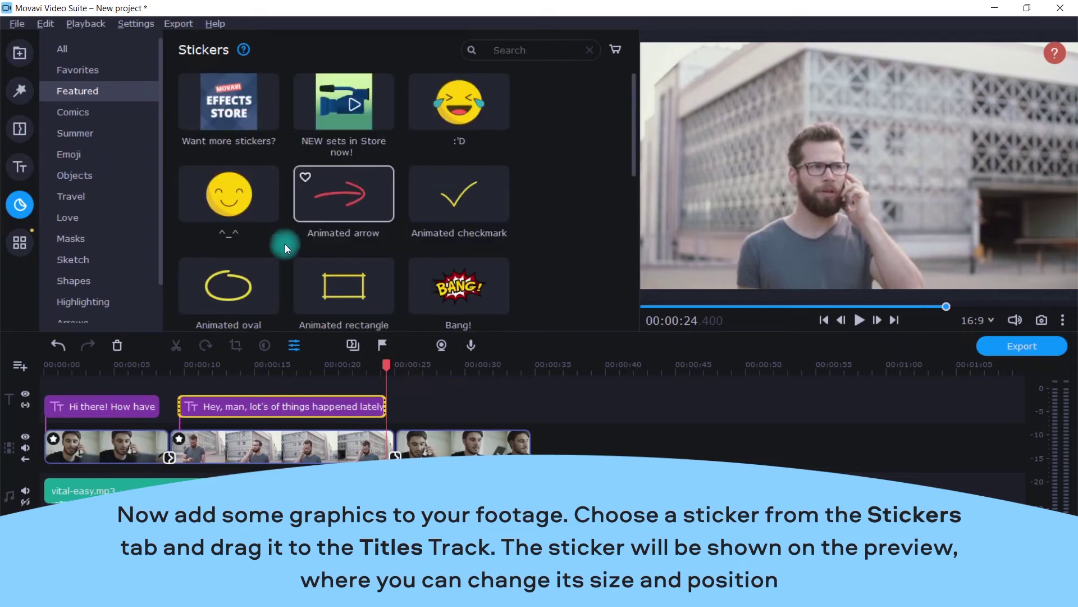
pyautogui.scroll(-1, 117, 192)
pyautogui.click(121, 137)
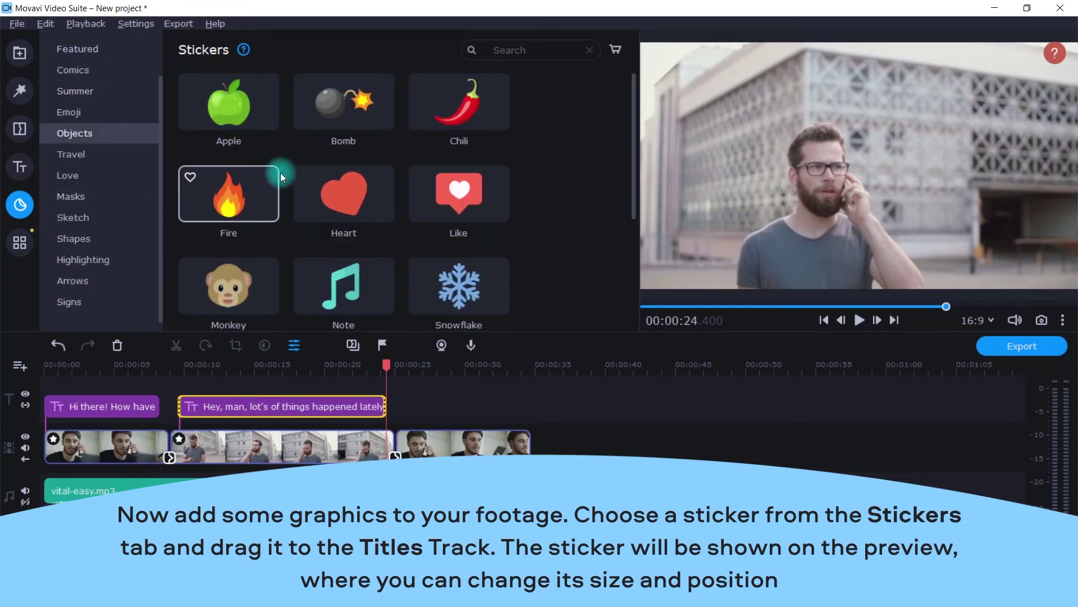
pyautogui.scroll(-3, 526, 208)
pyautogui.click(126, 239)
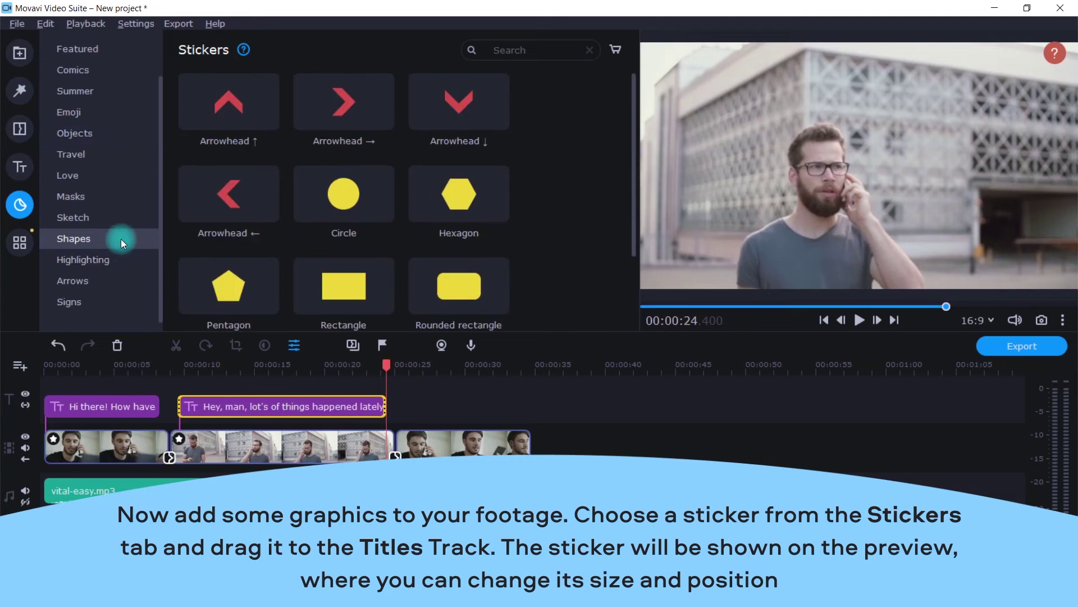
pyautogui.scroll(-2, 448, 236)
pyautogui.click(96, 283)
pyautogui.scroll(-3, 96, 276)
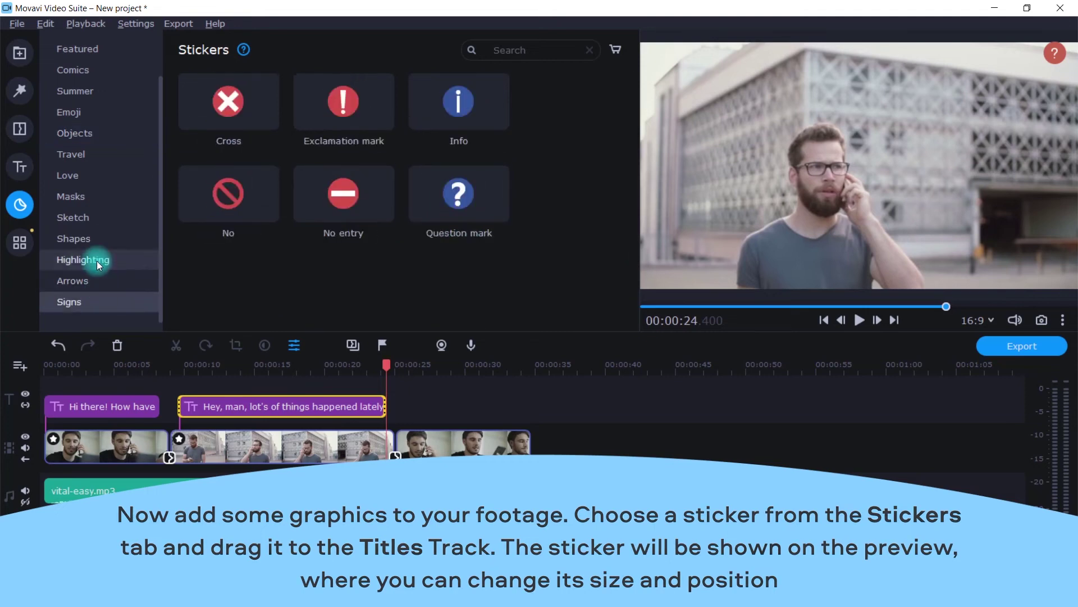
pyautogui.scroll(2, 91, 64)
# Add the Bang! sticker to the titles track above the second video clip and adjust its placement in the preview
pyautogui.click(95, 86)
pyautogui.scroll(-1, 500, 237)
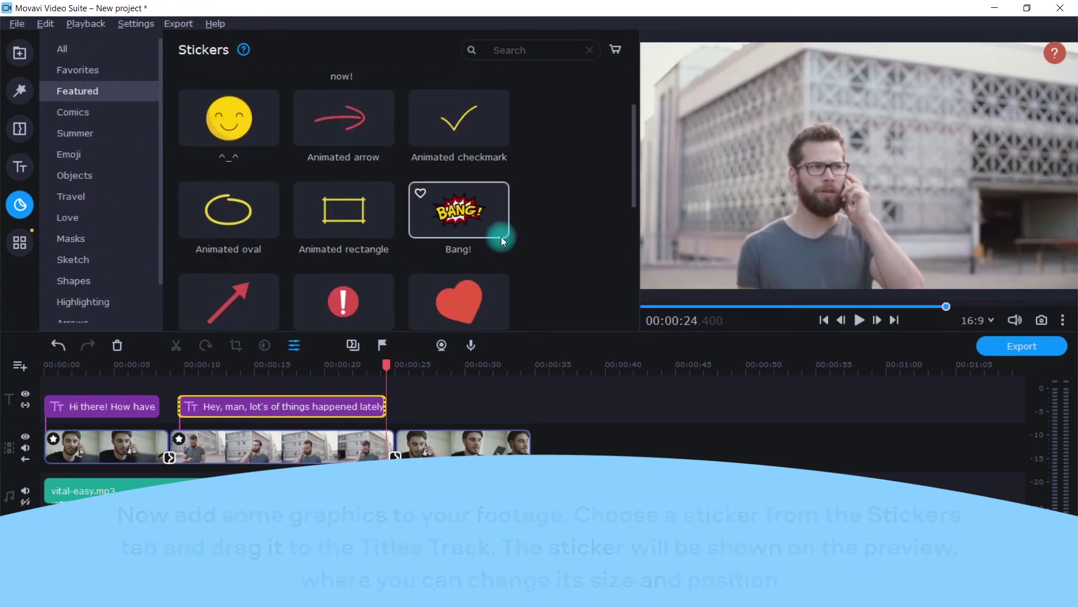
pyautogui.moveTo(501, 237); pyautogui.dragTo(309, 412)
pyautogui.moveTo(705, 88); pyautogui.dragTo(969, 259)
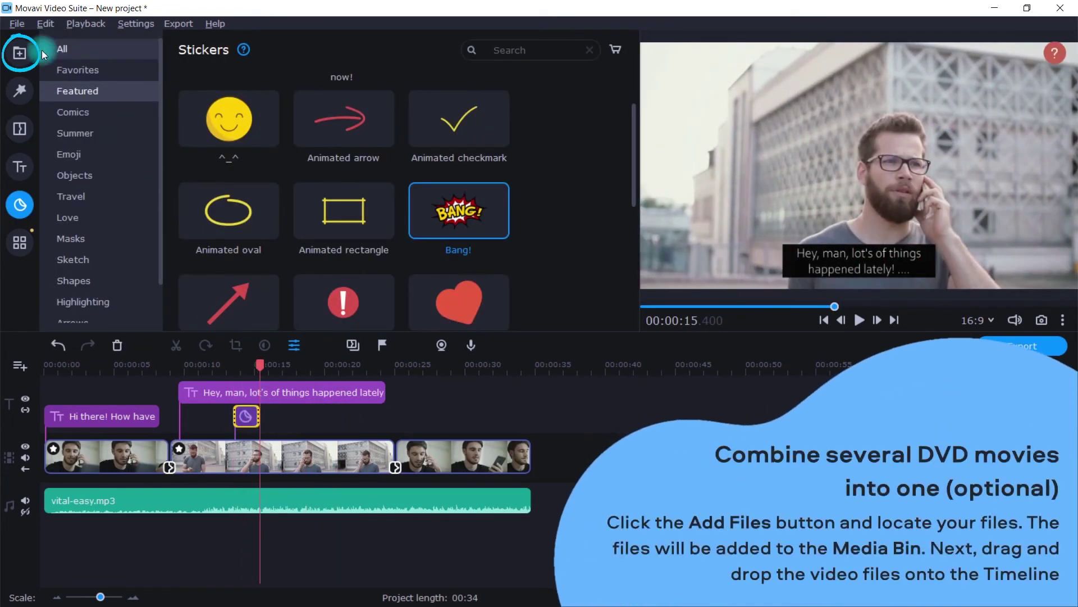
# Import the video of the smiling business man making a video call and append it after the last clip
pyautogui.click(11, 54)
pyautogui.click(609, 52)
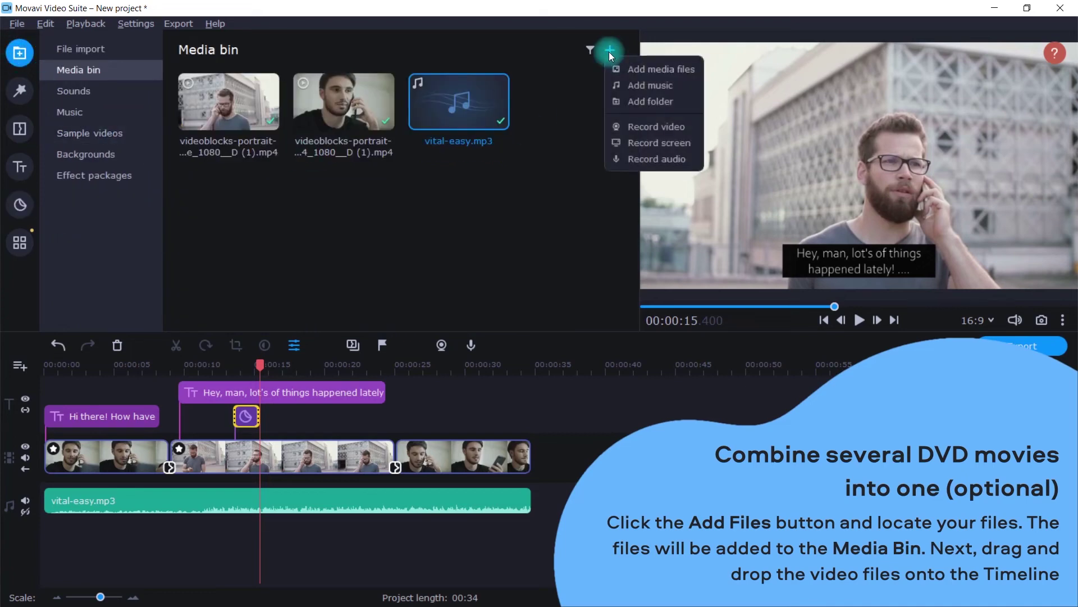
pyautogui.click(646, 76)
pyautogui.click(313, 246)
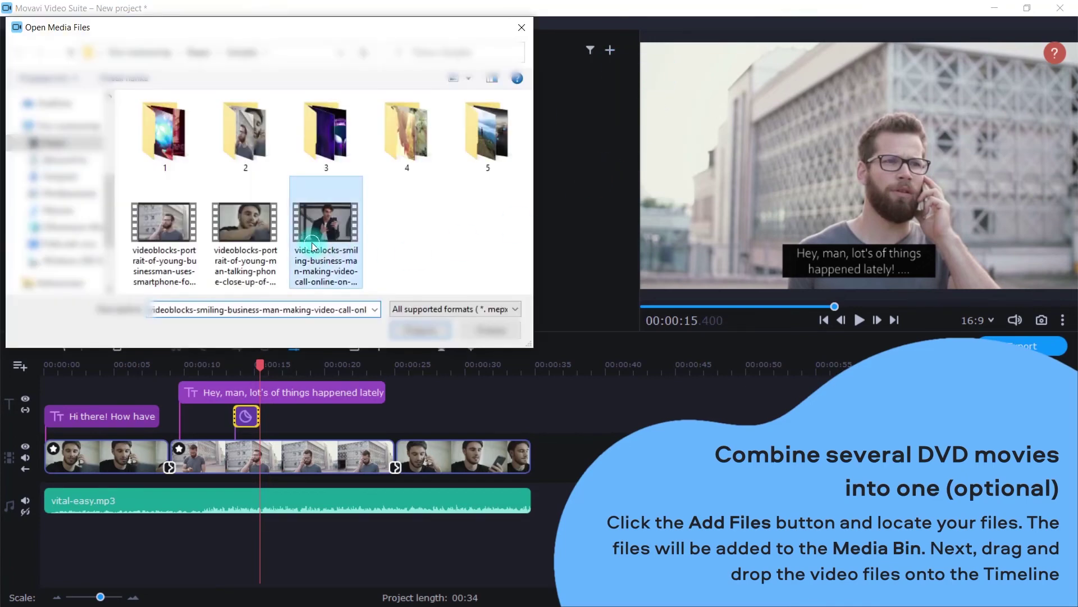
pyautogui.click(421, 331)
pyautogui.moveTo(247, 193); pyautogui.dragTo(536, 457)
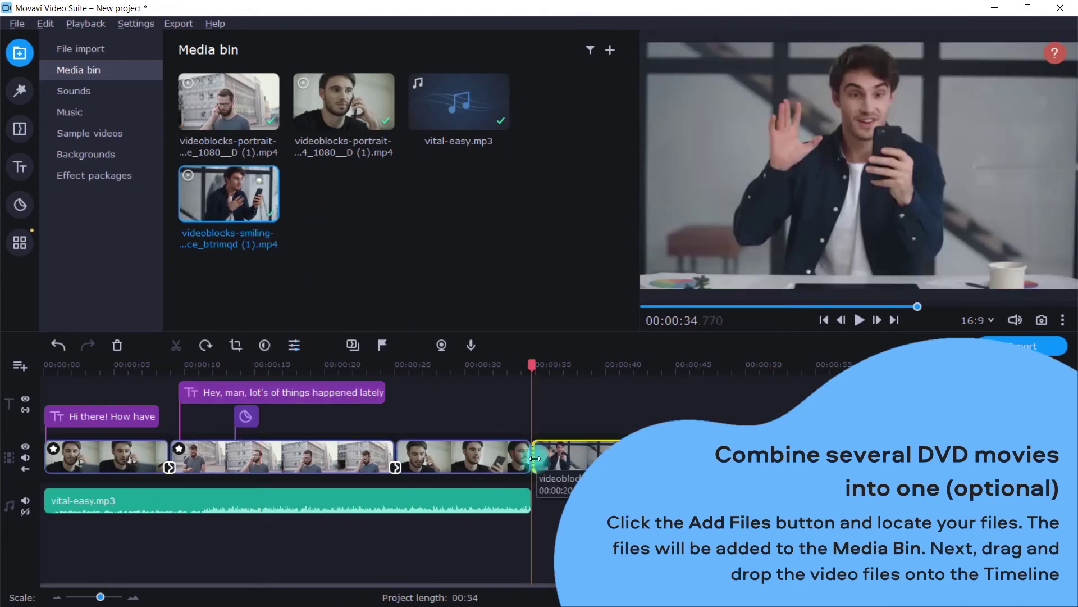
# Extend the vital-easy.mp3 music track to end with the last video clip, at about 00:00:54
pyautogui.click(504, 502)
pyautogui.moveTo(531, 506); pyautogui.dragTo(812, 508)
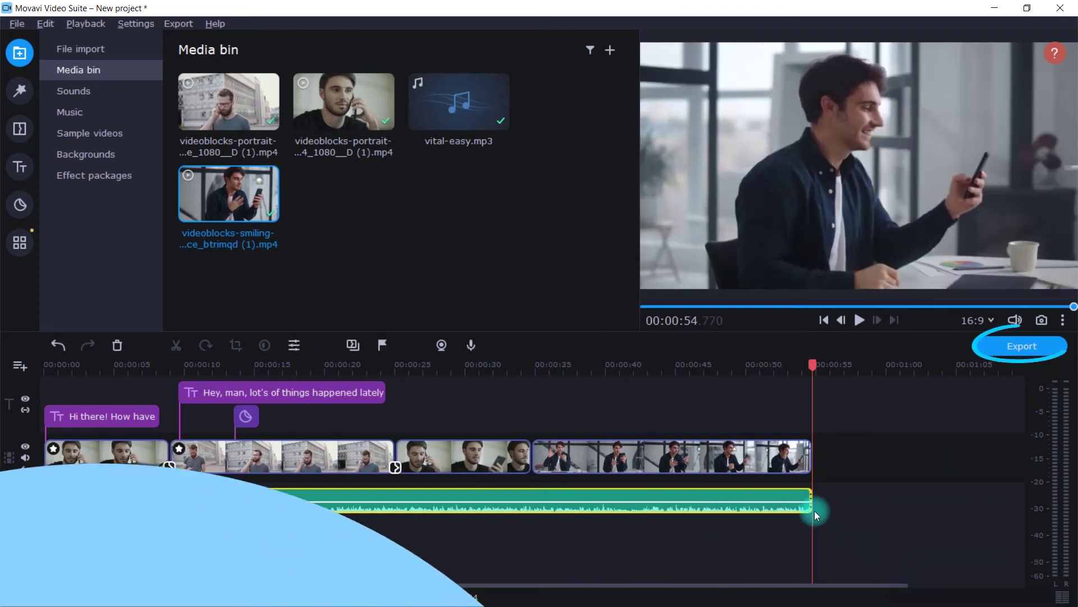
# Set up an MP4 export of the project with the title Talk and High quality
pyautogui.click(1032, 346)
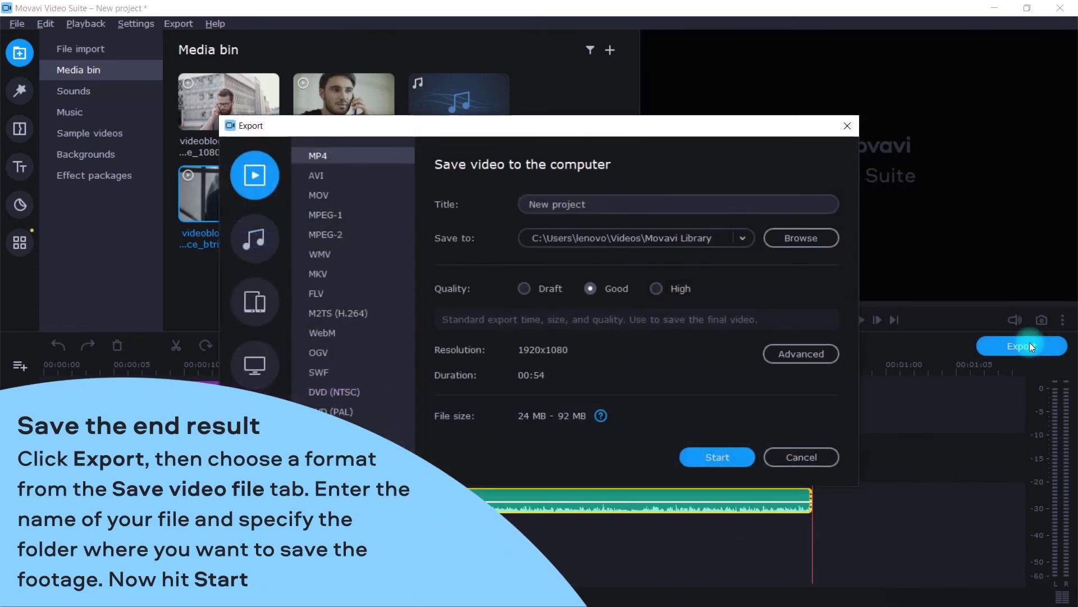
pyautogui.click(641, 203)
pyautogui.moveTo(641, 204); pyautogui.dragTo(491, 211)
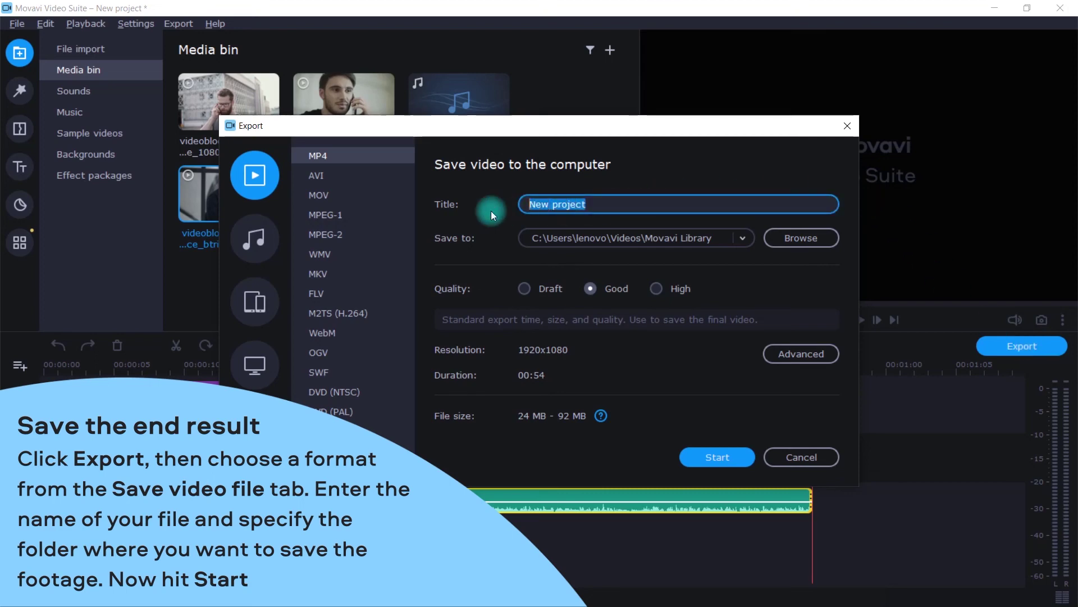
pyautogui.write('Talk')
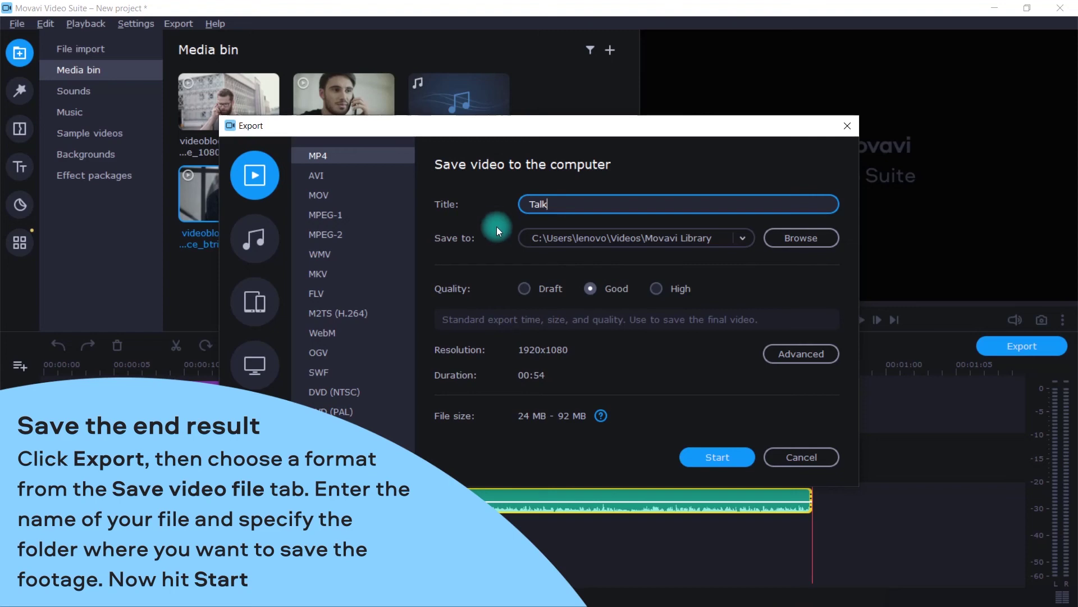
pyautogui.click(678, 288)
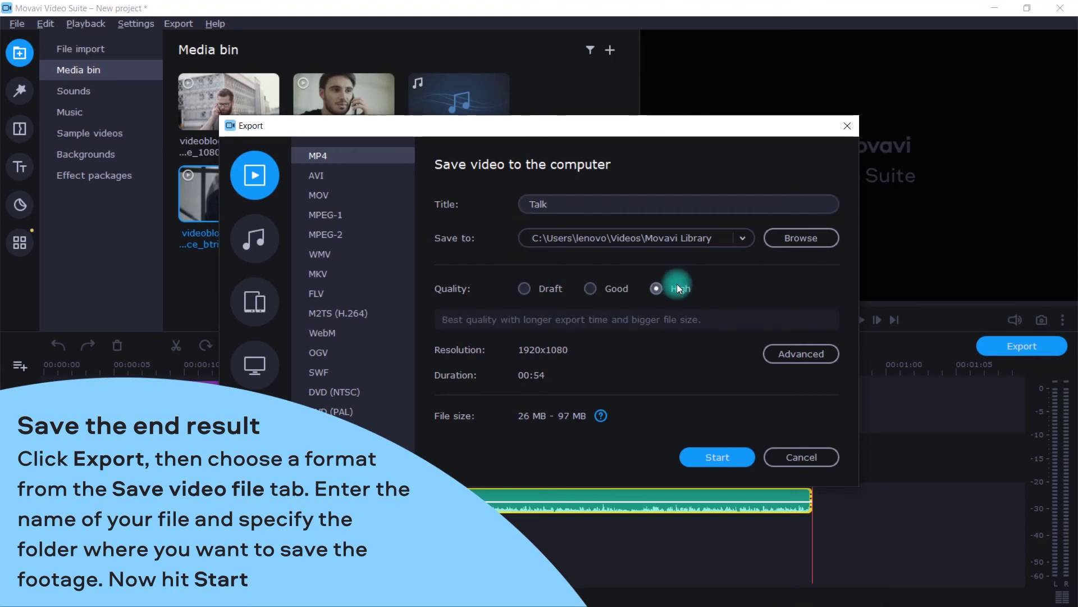
# Choose the Output folder as the save location and start the export
pyautogui.click(800, 237)
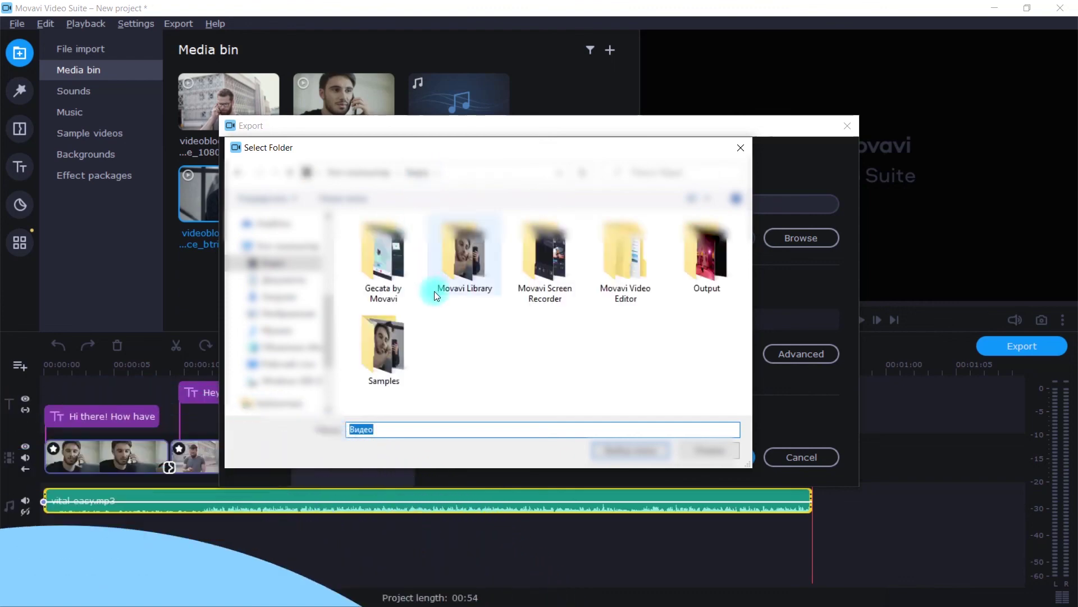
pyautogui.doubleClick(700, 280)
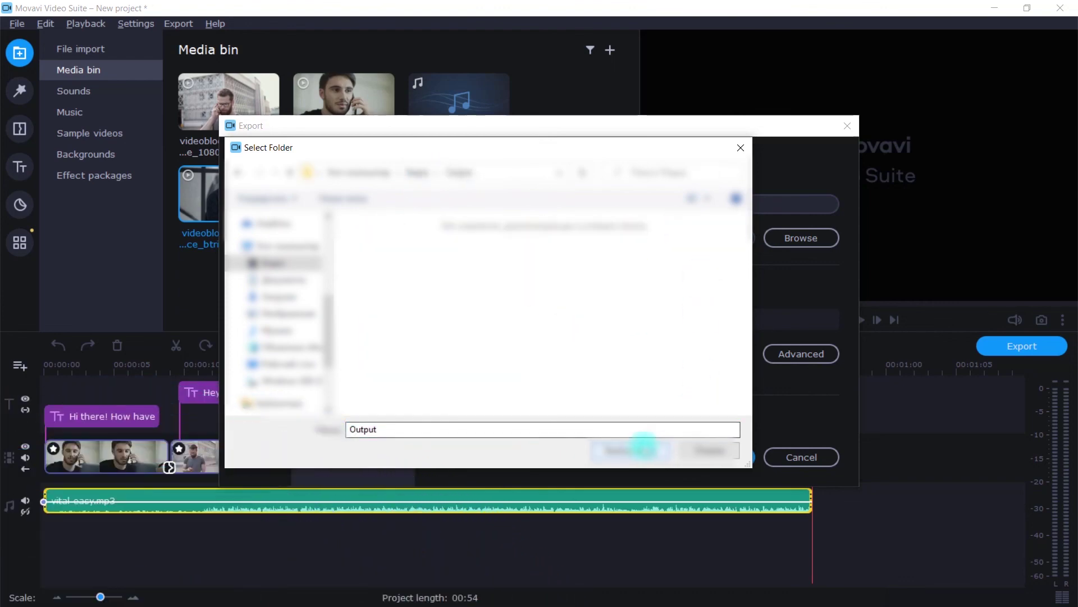
pyautogui.click(641, 450)
pyautogui.click(730, 456)
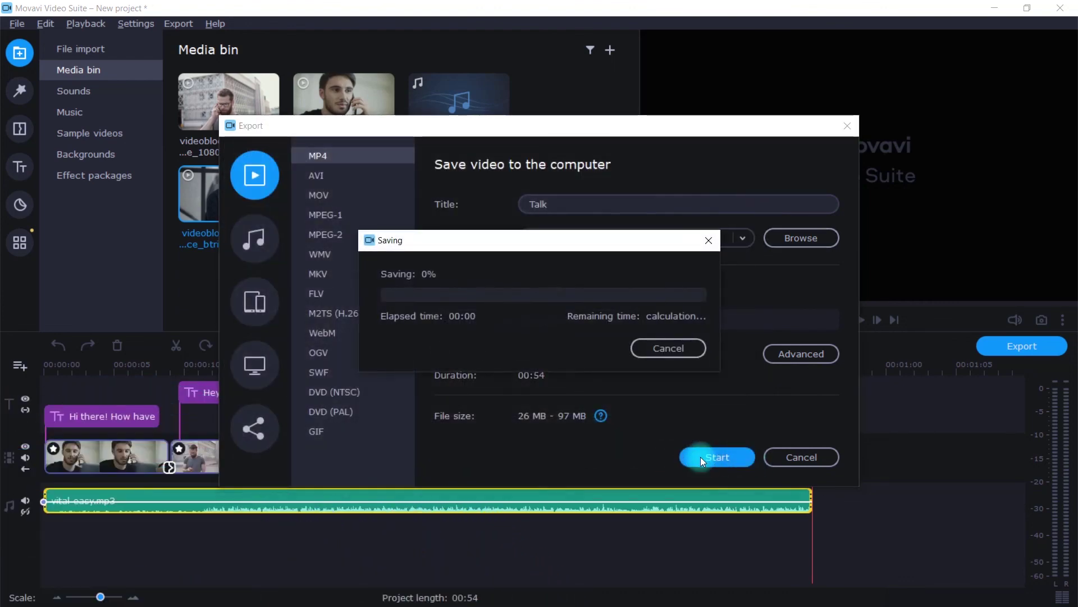